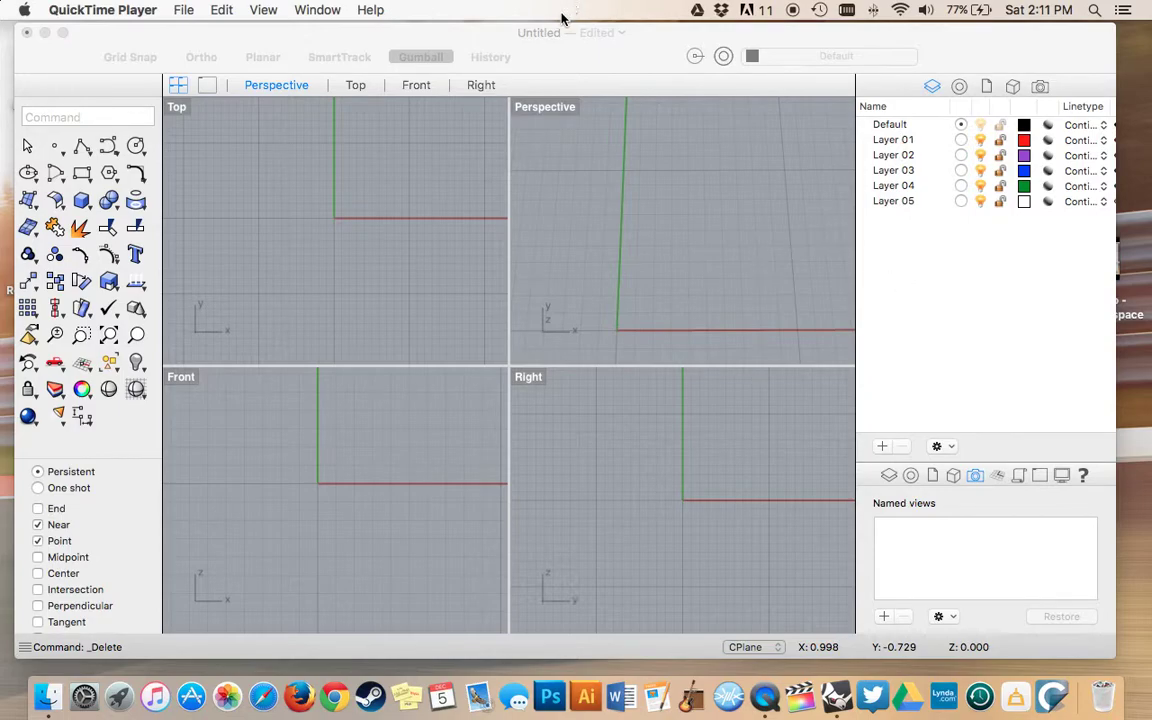
Bring the empty four-viewport Rhino modelling window to the front
click(471, 38)
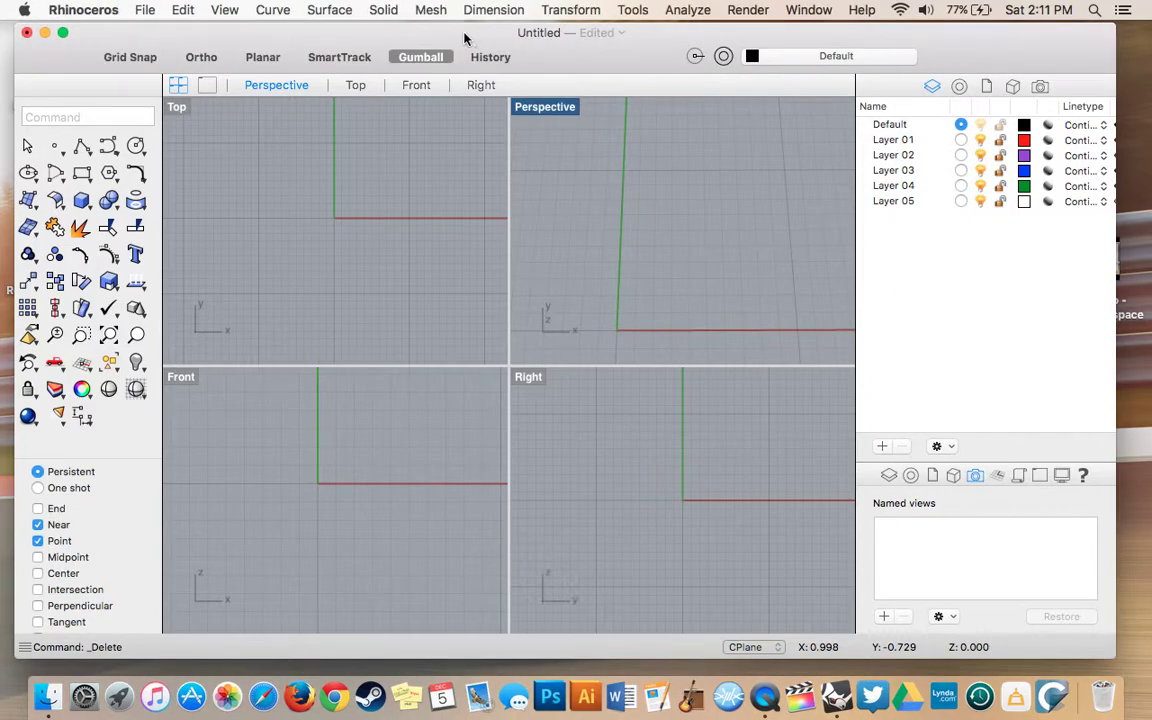
Start Picture Frame via a 'pic' help search and pick StratNeckBlueprint-1.jpg from CAD > stratocaster instructions
click(862, 12)
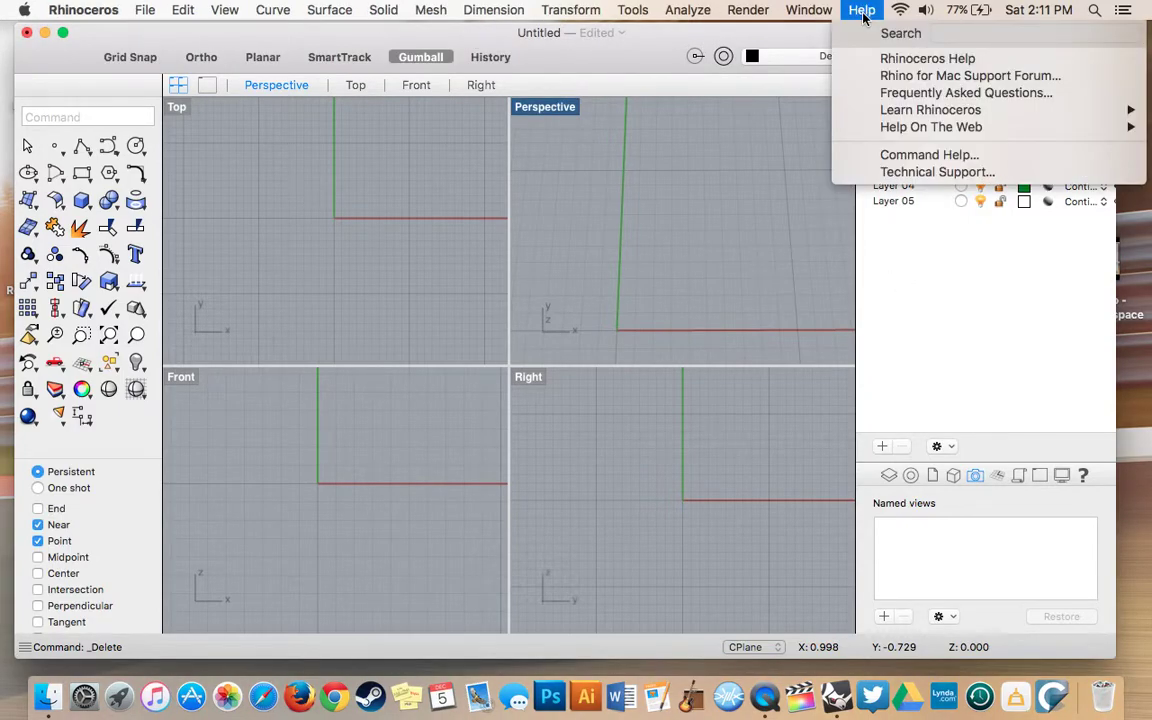
text(pict)
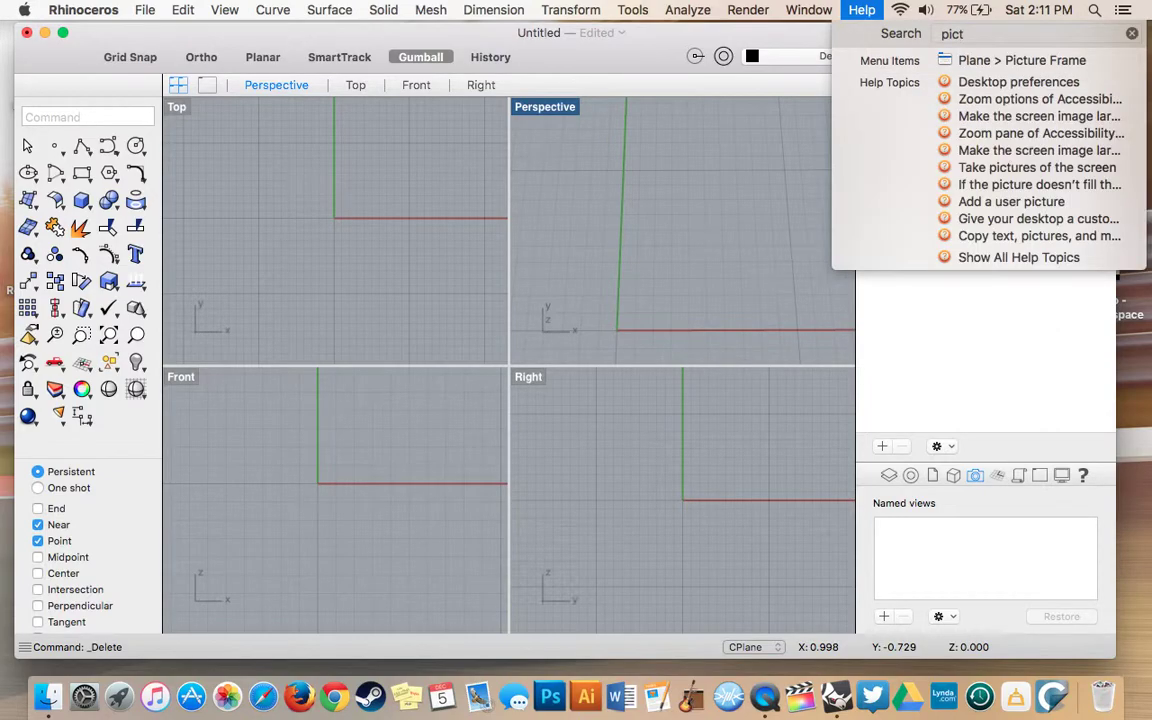
click(864, 14)
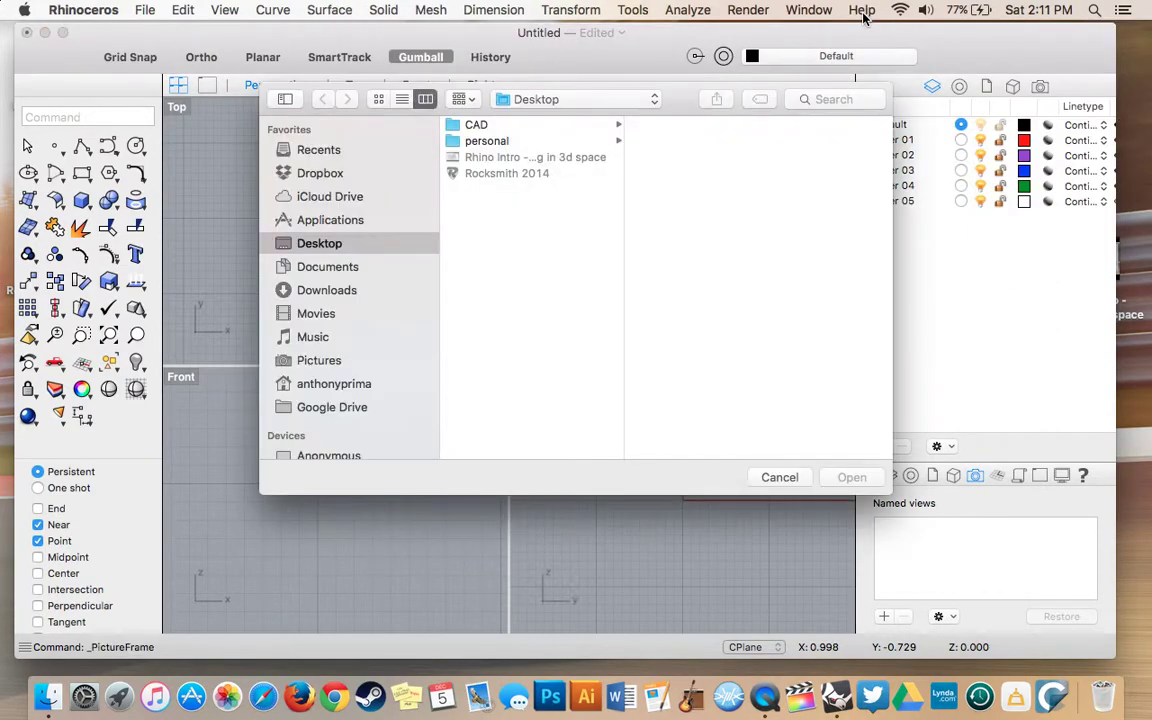
click(476, 125)
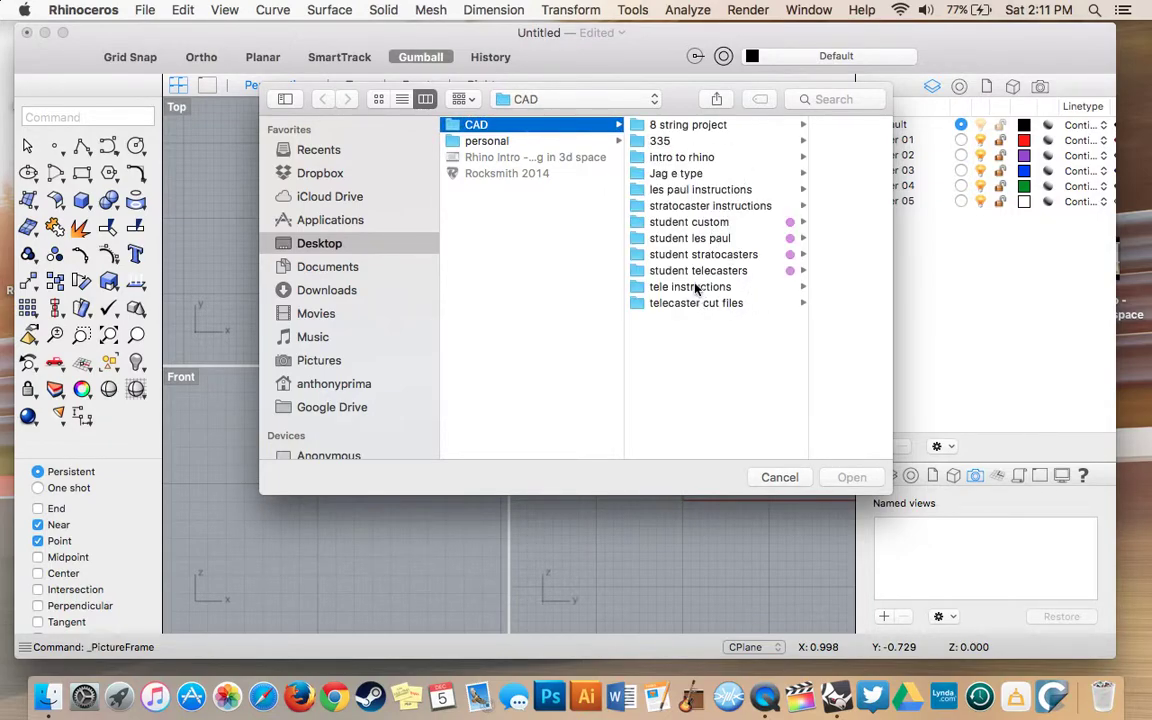
click(690, 207)
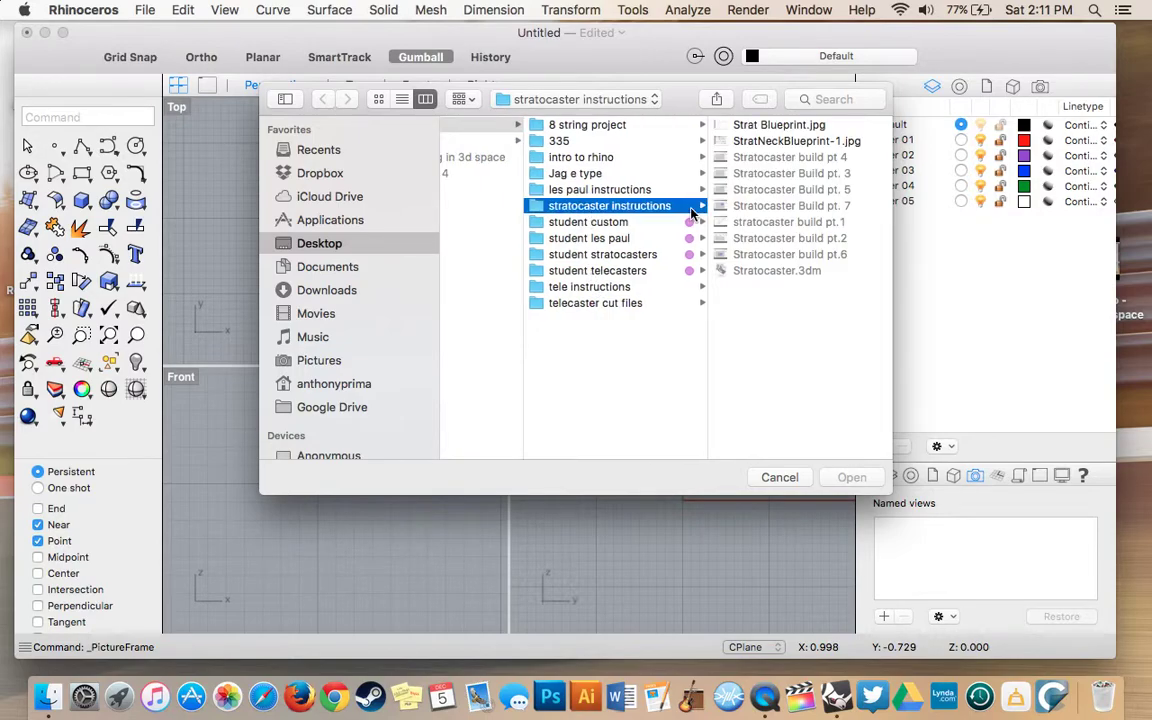
click(782, 145)
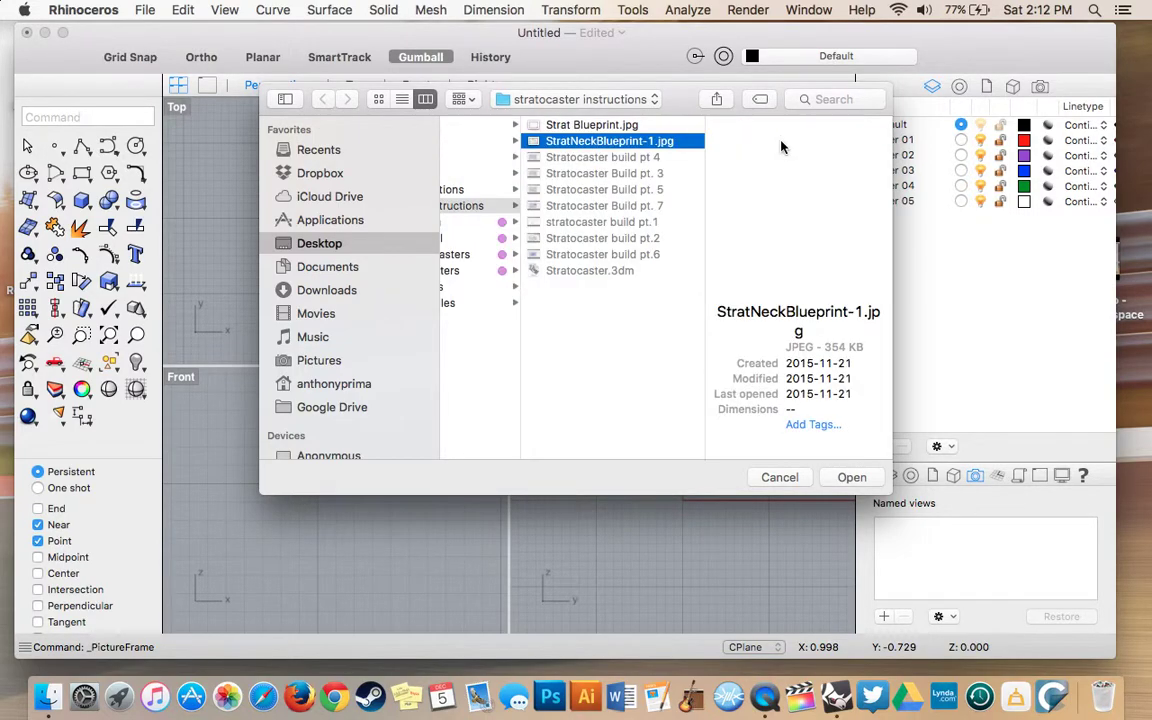
Open the blueprint and place its picture frame from corner 0,0, sizing it in the Top view
click(851, 478)
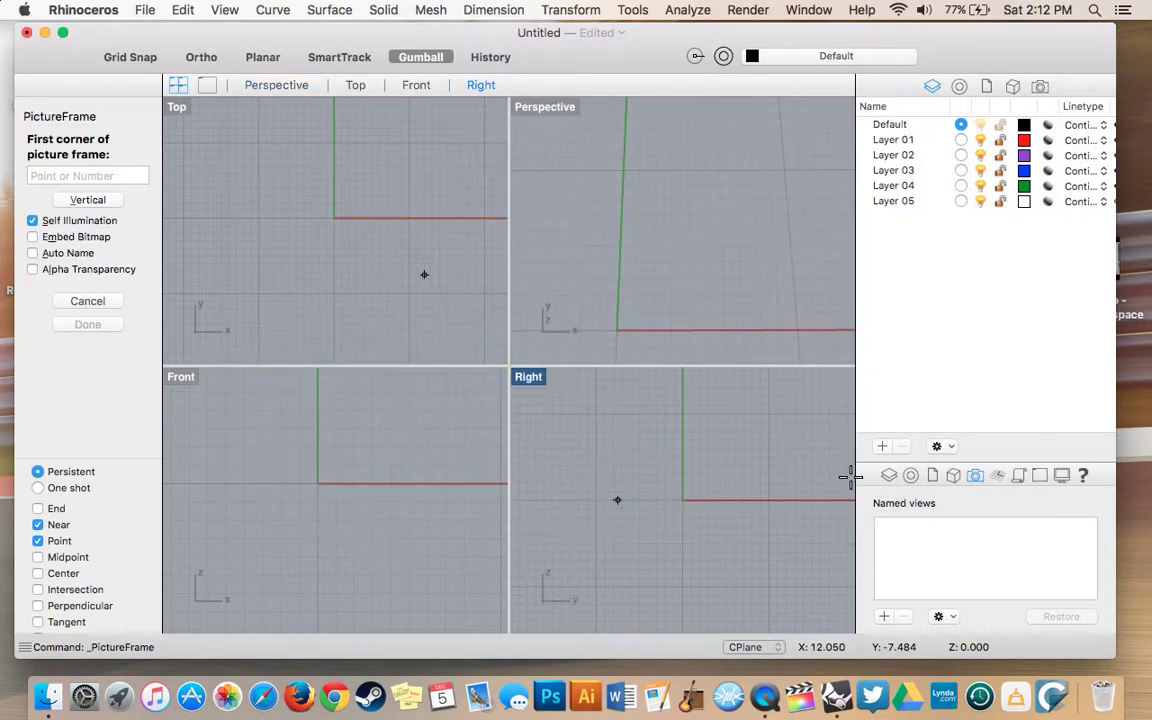
click(95, 177)
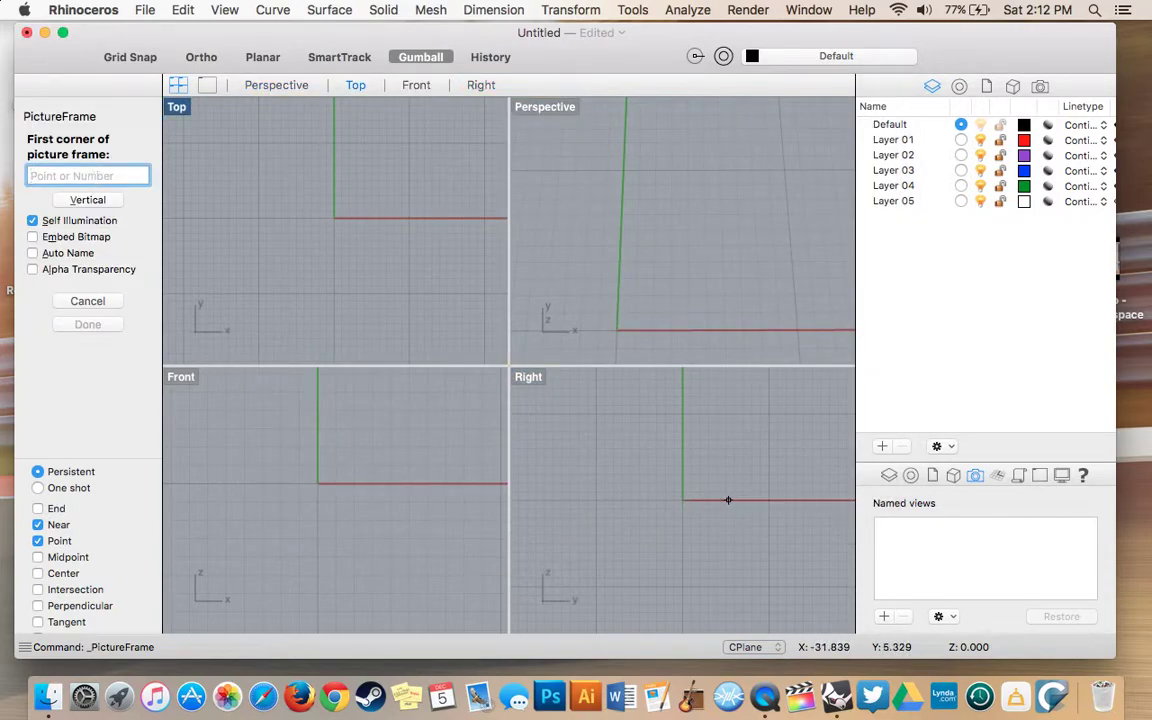
text(0,0)
key(Return)
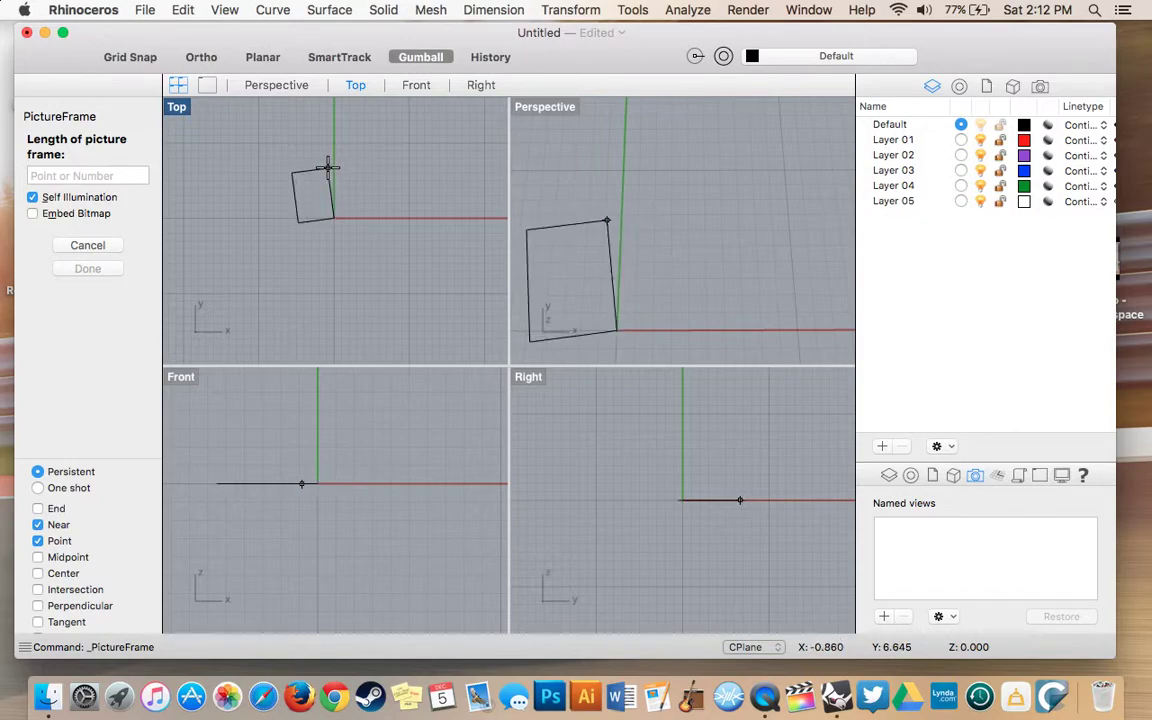
scroll(319, 133, up, 4)
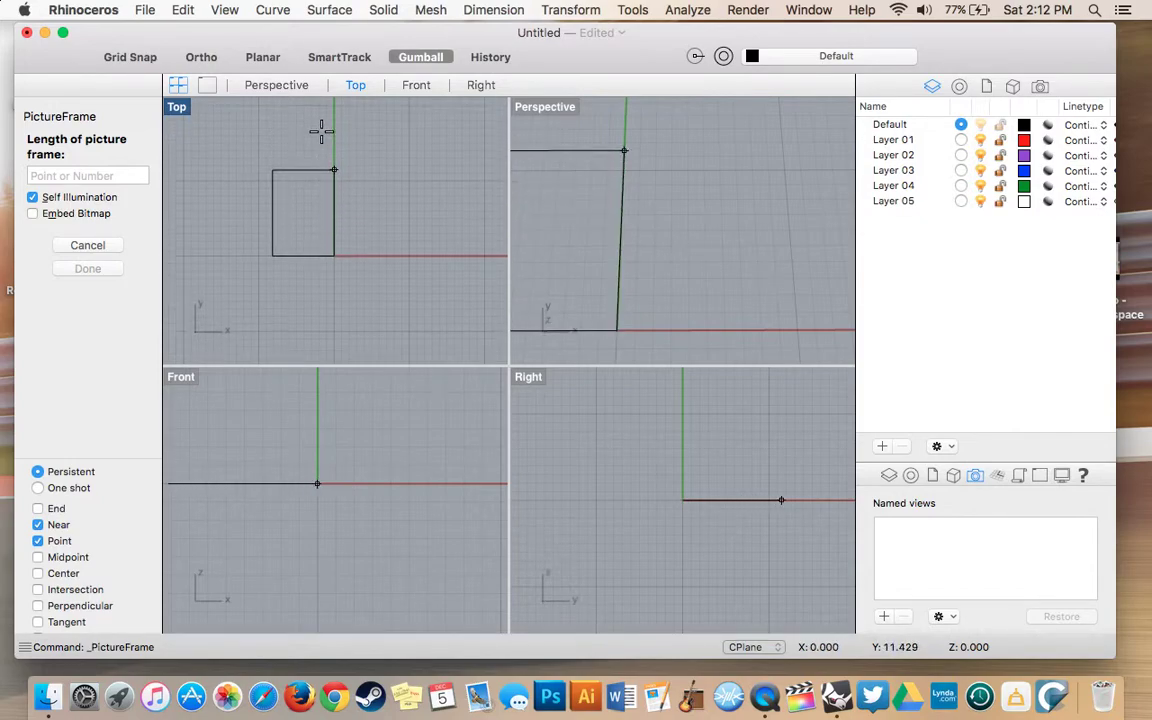
click(313, 111)
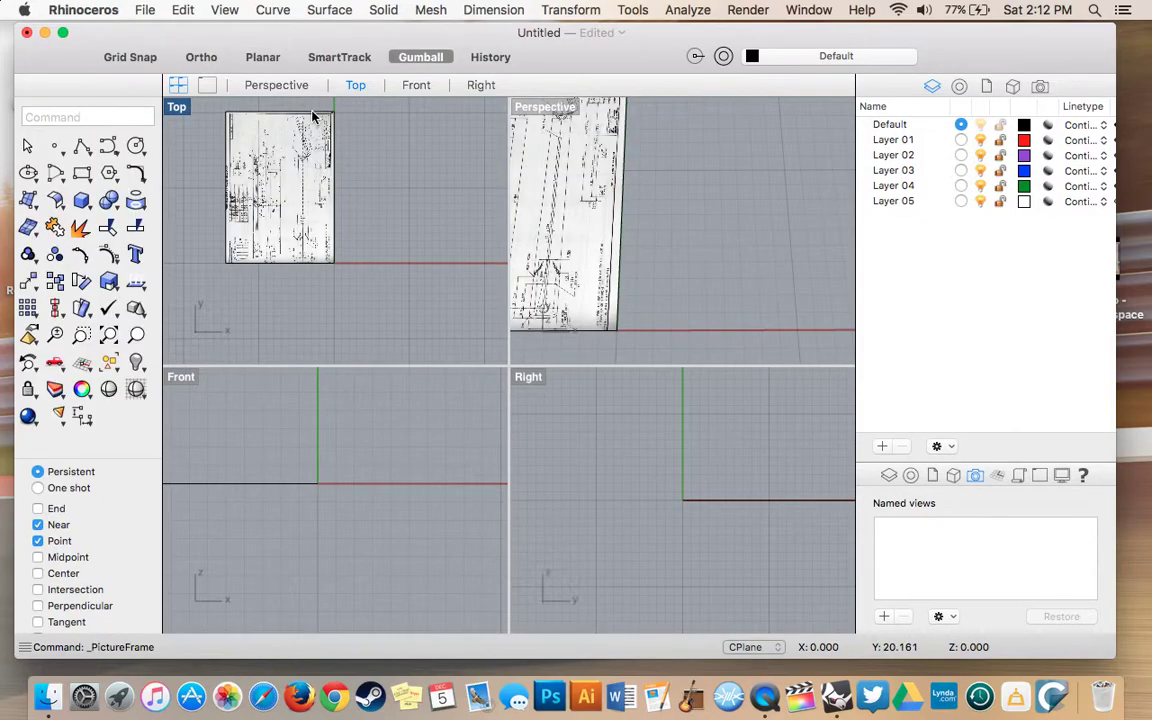
scroll(313, 165, up, 5)
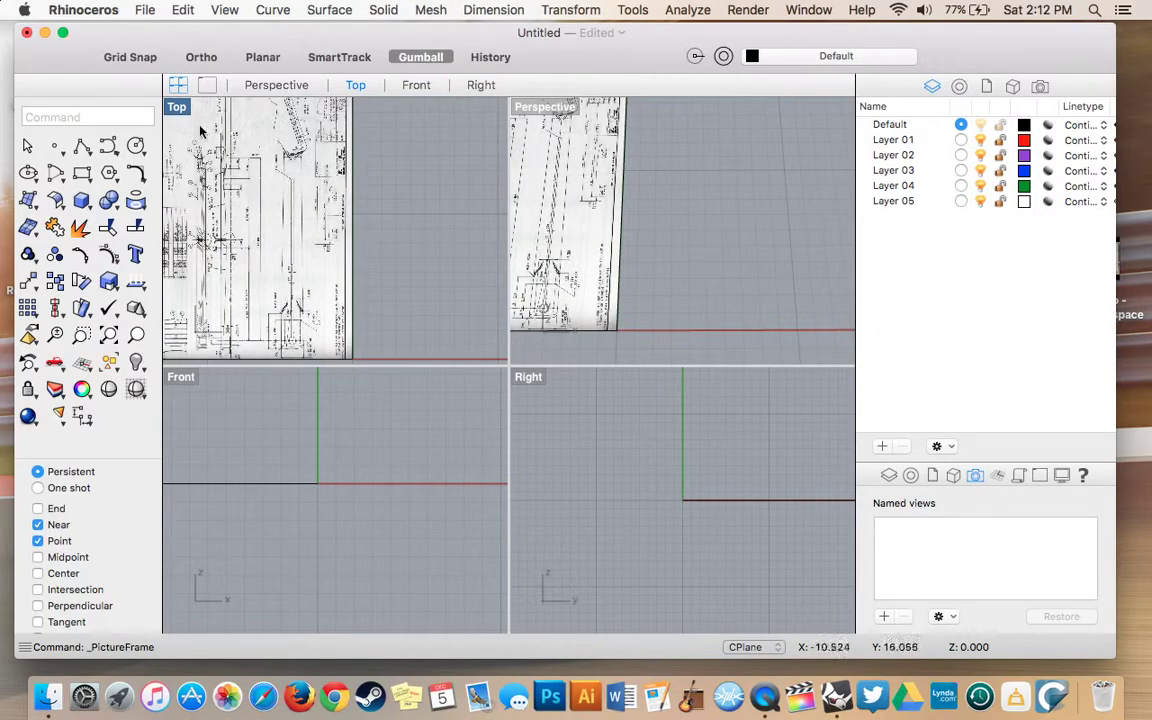
Maximize the Top viewport and zoom around to find the placed blueprint
double_click(168, 104)
scroll(326, 270, left, 5)
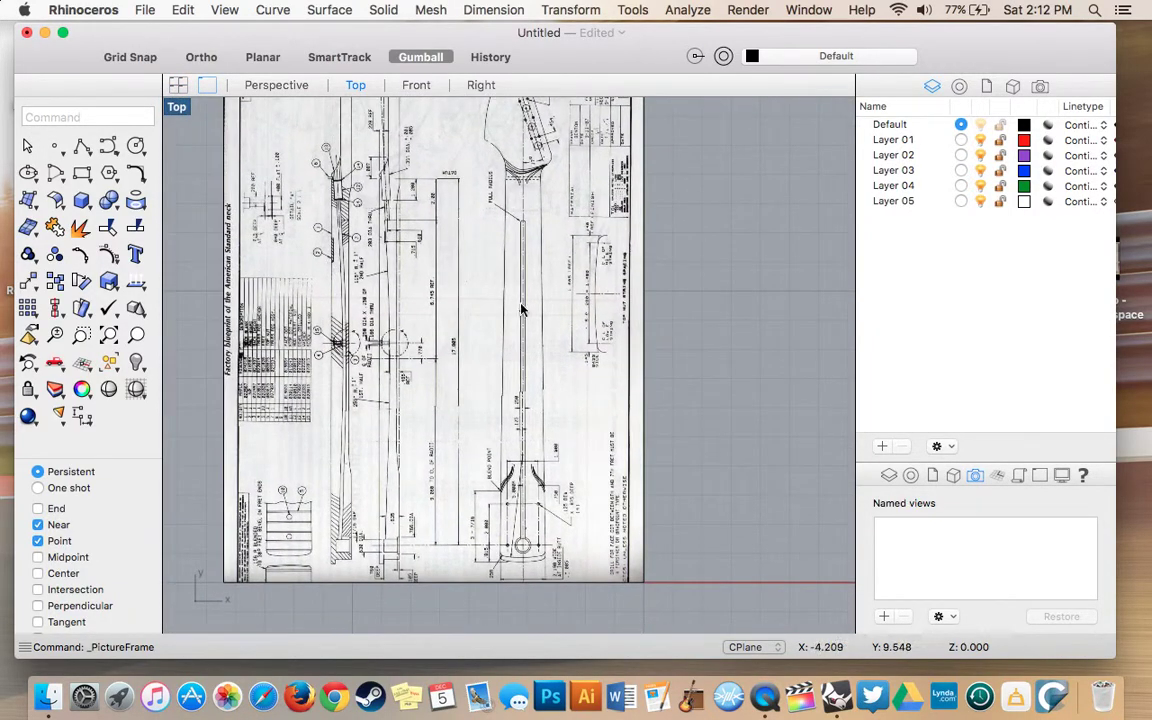
scroll(610, 310, down, 1)
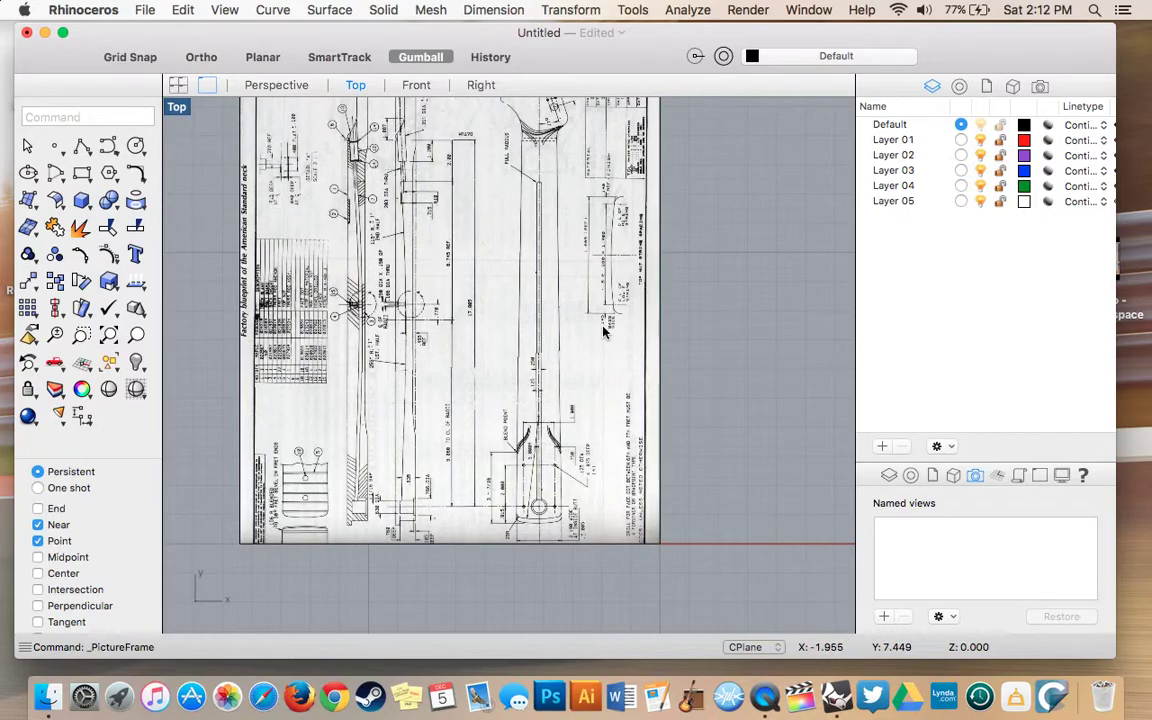
scroll(603, 332, up, 5)
scroll(603, 332, up, 3)
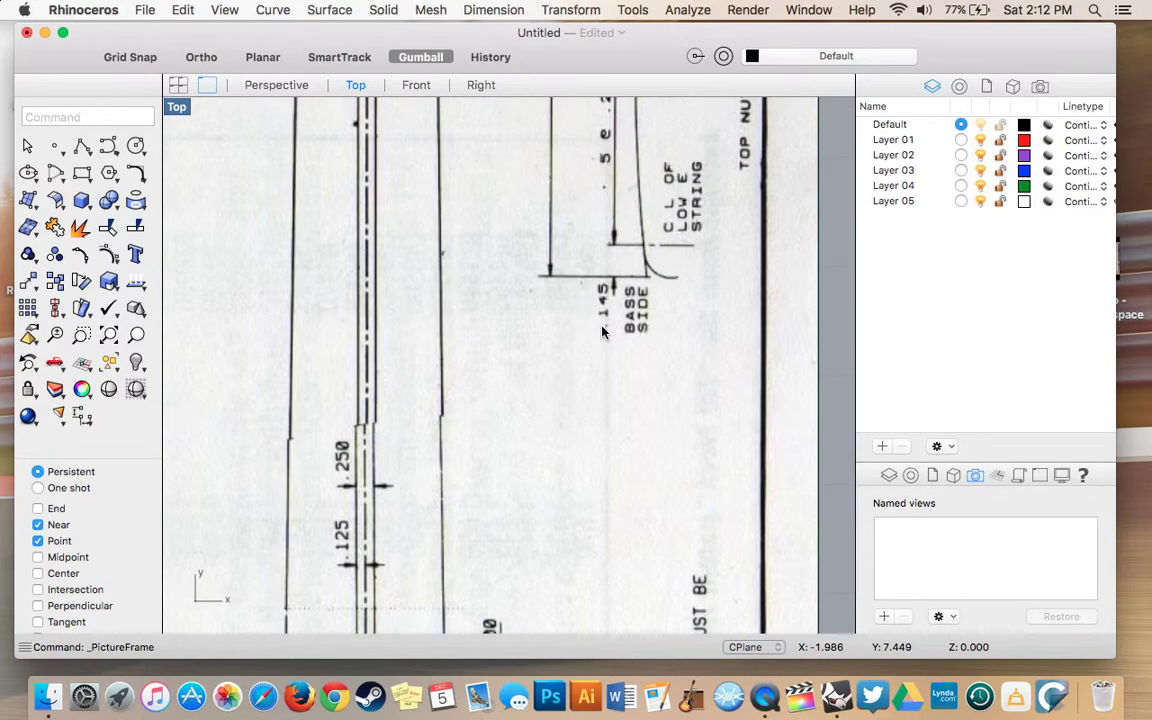
scroll(603, 332, down, 10)
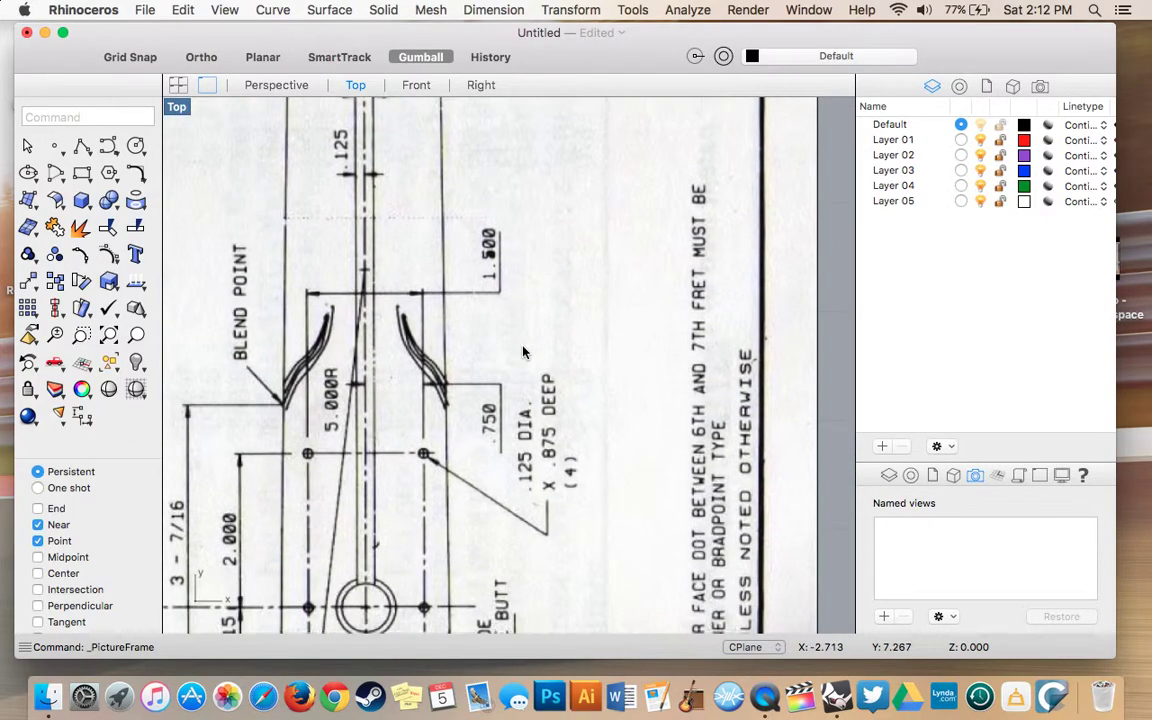
scroll(522, 352, down, 10)
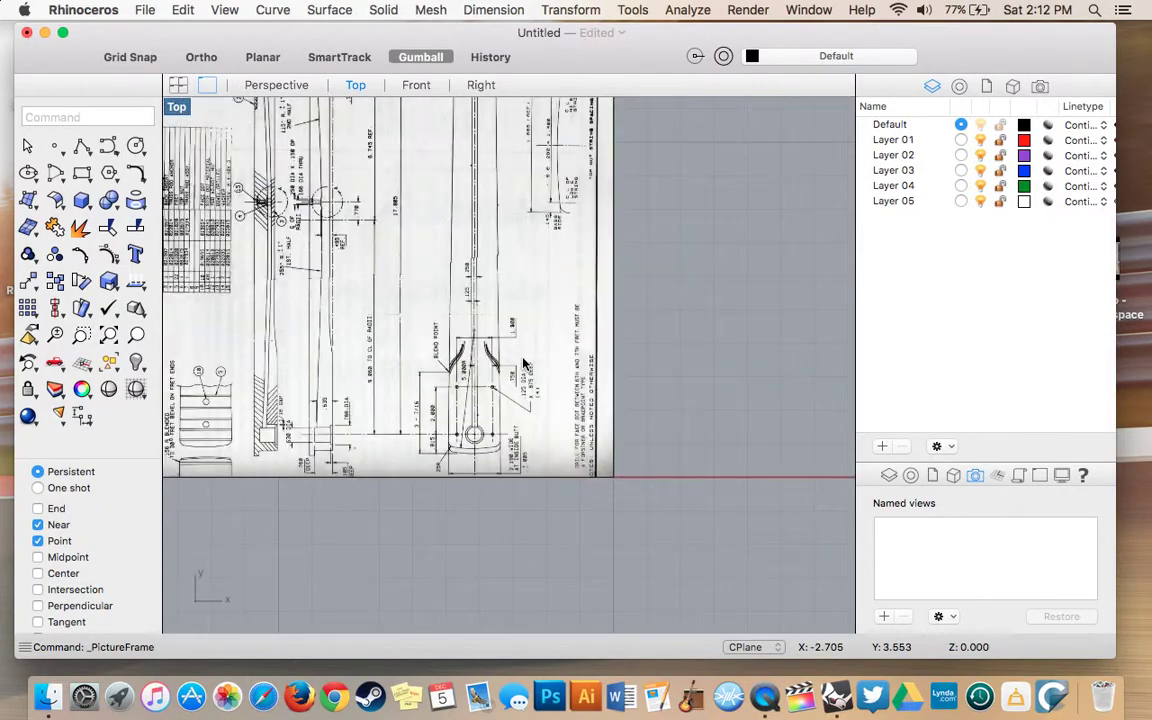
scroll(522, 365, down, 2)
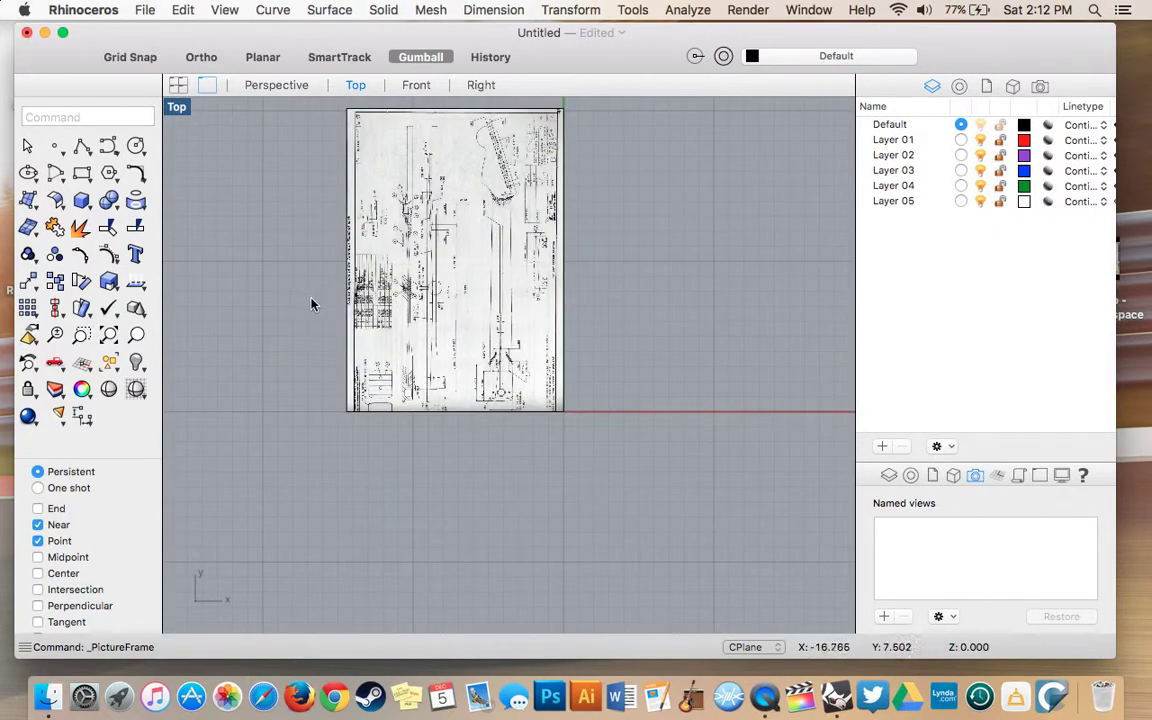
Select then deselect the blueprint picture and zoom in and out around it
click(473, 328)
key(Escape)
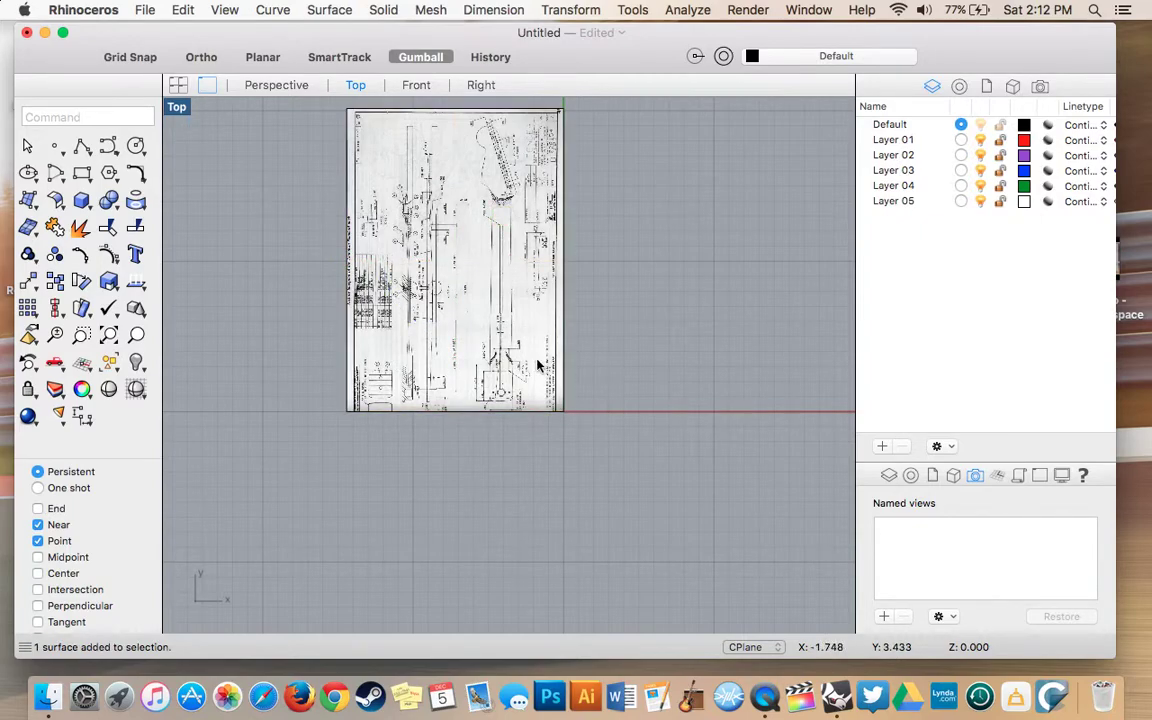
scroll(535, 366, up, 10)
scroll(478, 316, down, 5)
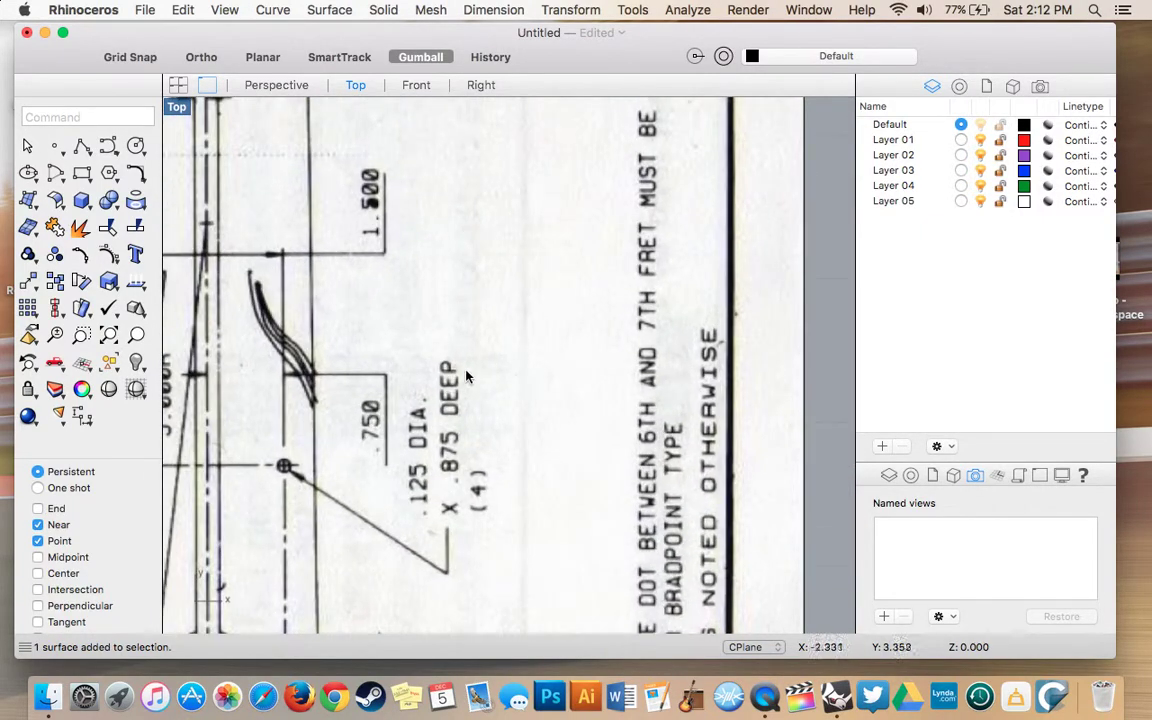
scroll(478, 316, up, 10)
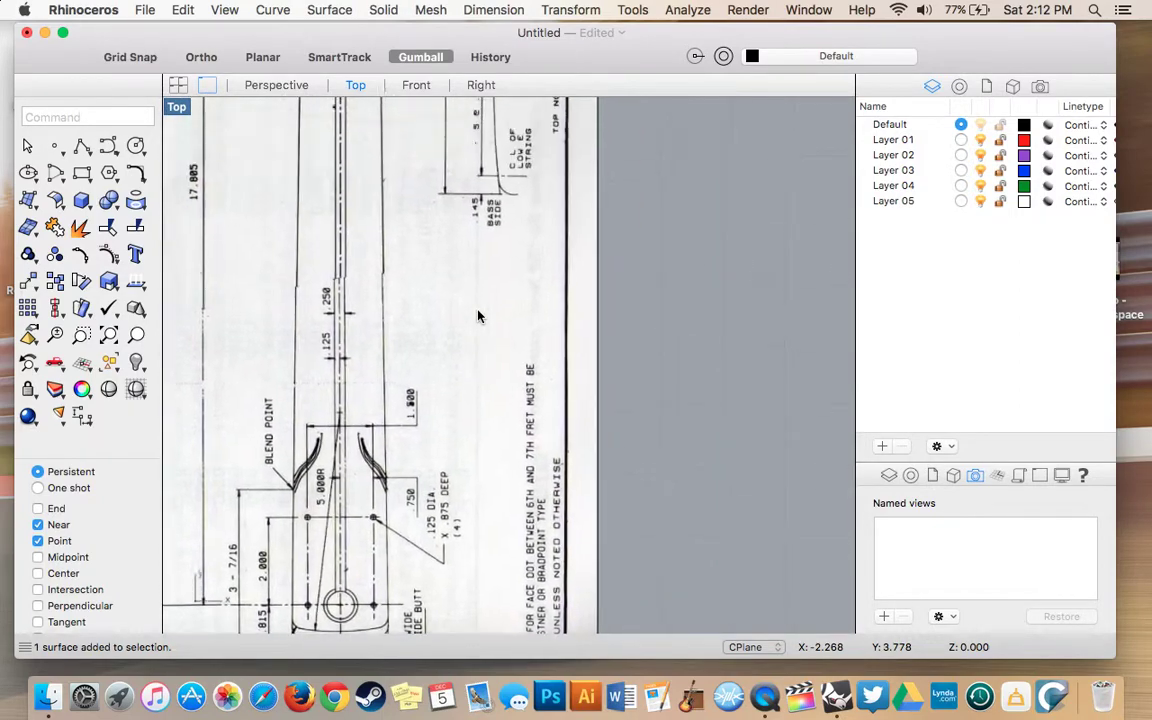
scroll(478, 316, down, 6)
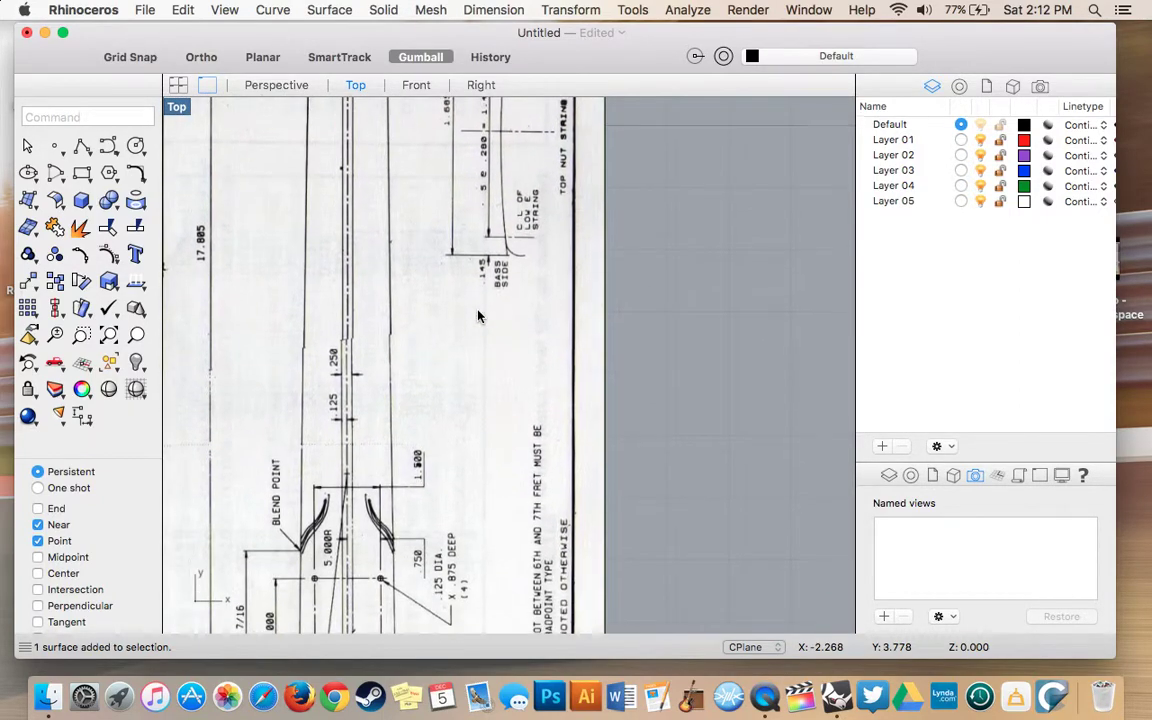
scroll(478, 316, up, 3)
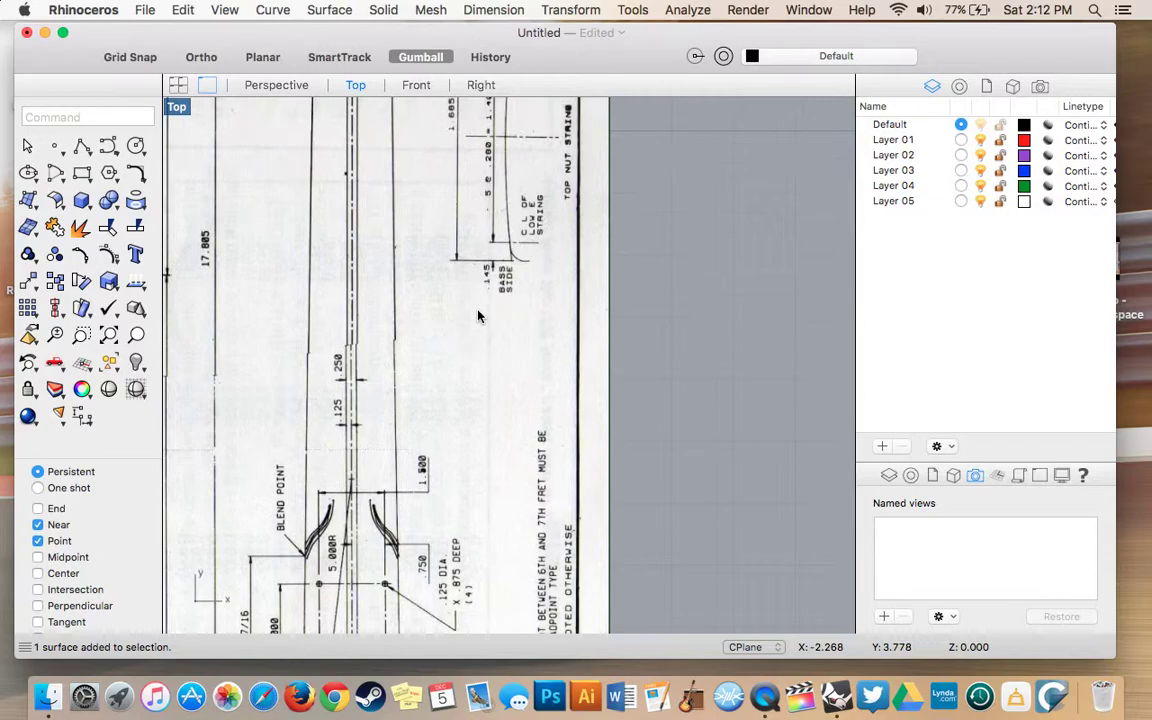
Switch model units from Millimeters to Inches in the grid settings' Units page, scaling the model
click(862, 9)
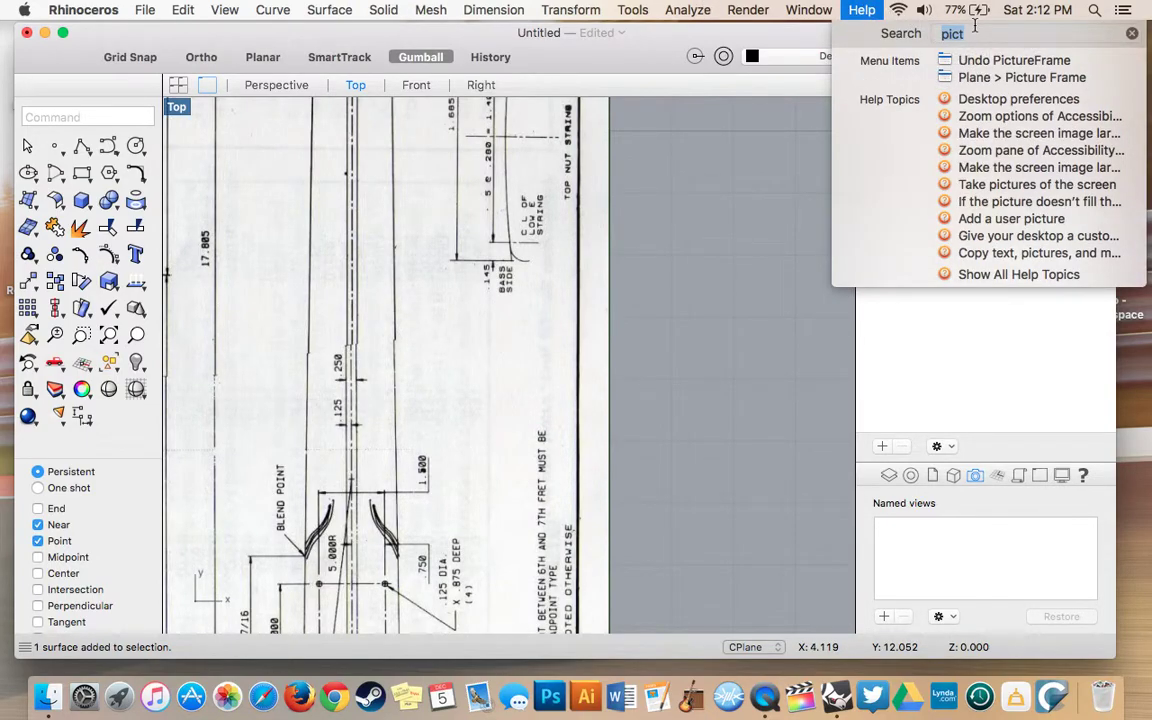
text(grid)
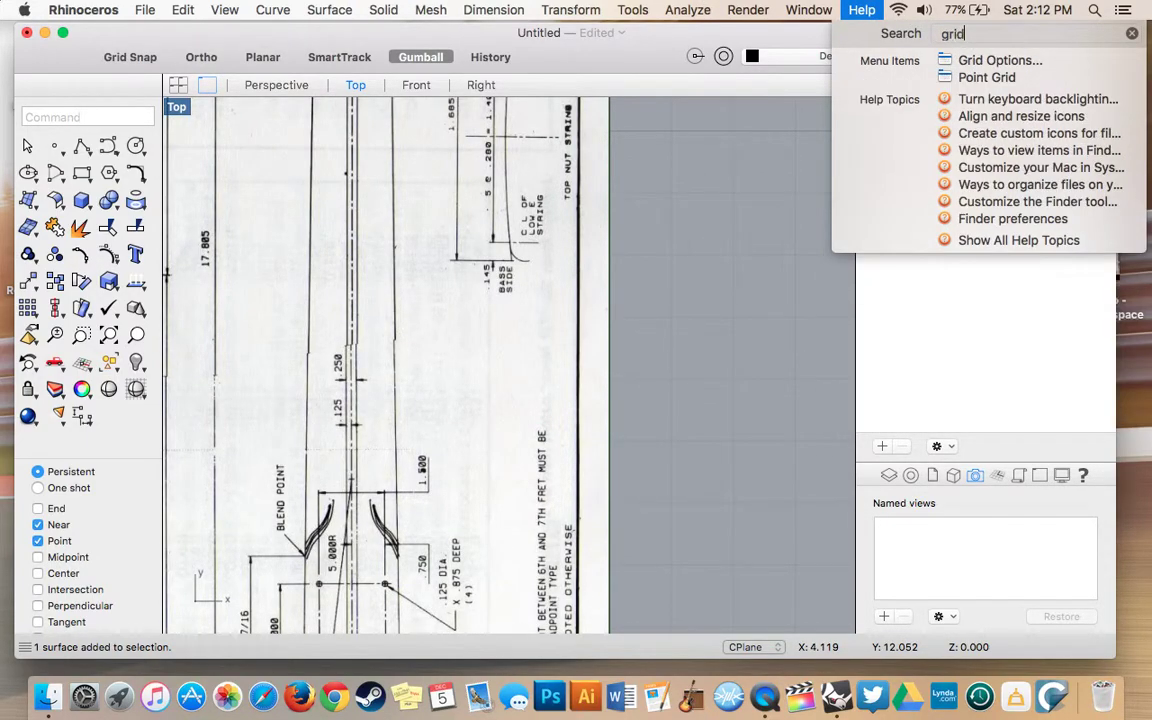
key(Down)
key(Return)
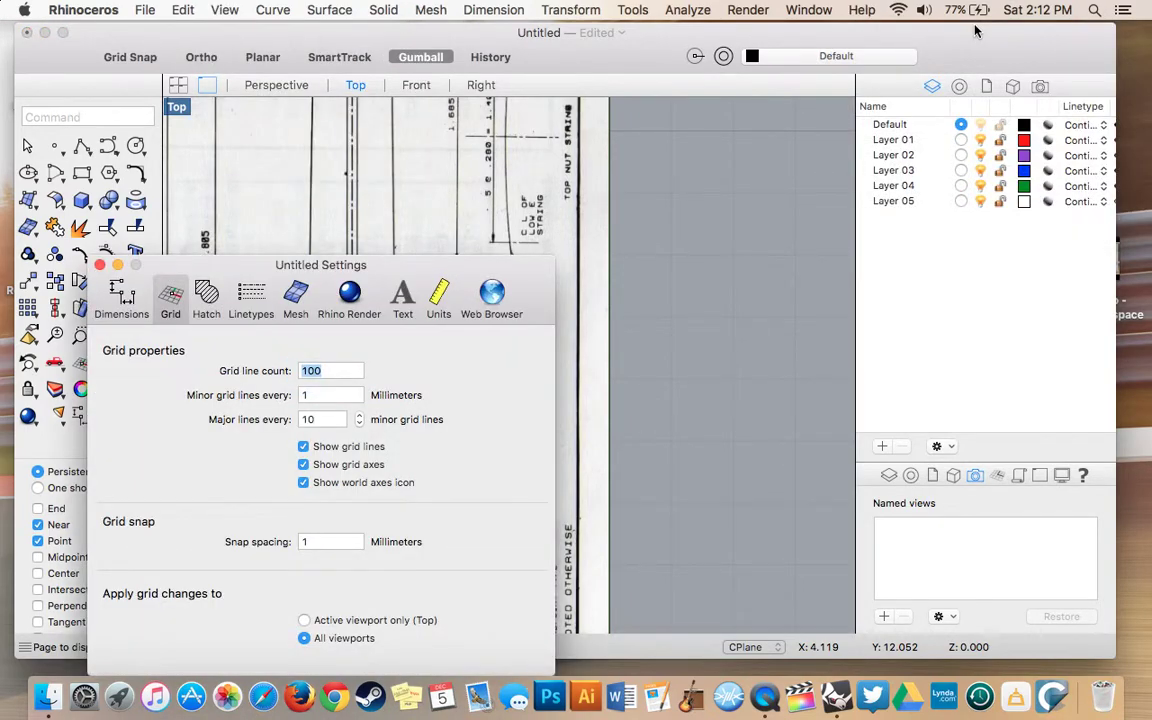
click(439, 295)
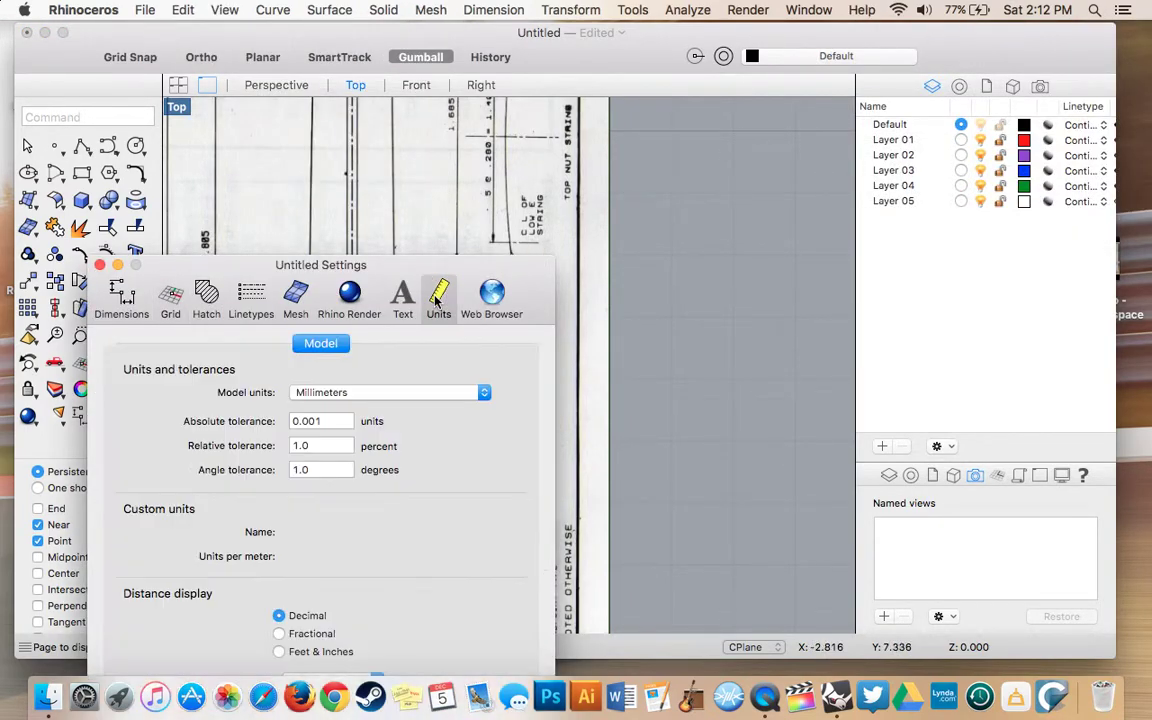
click(385, 393)
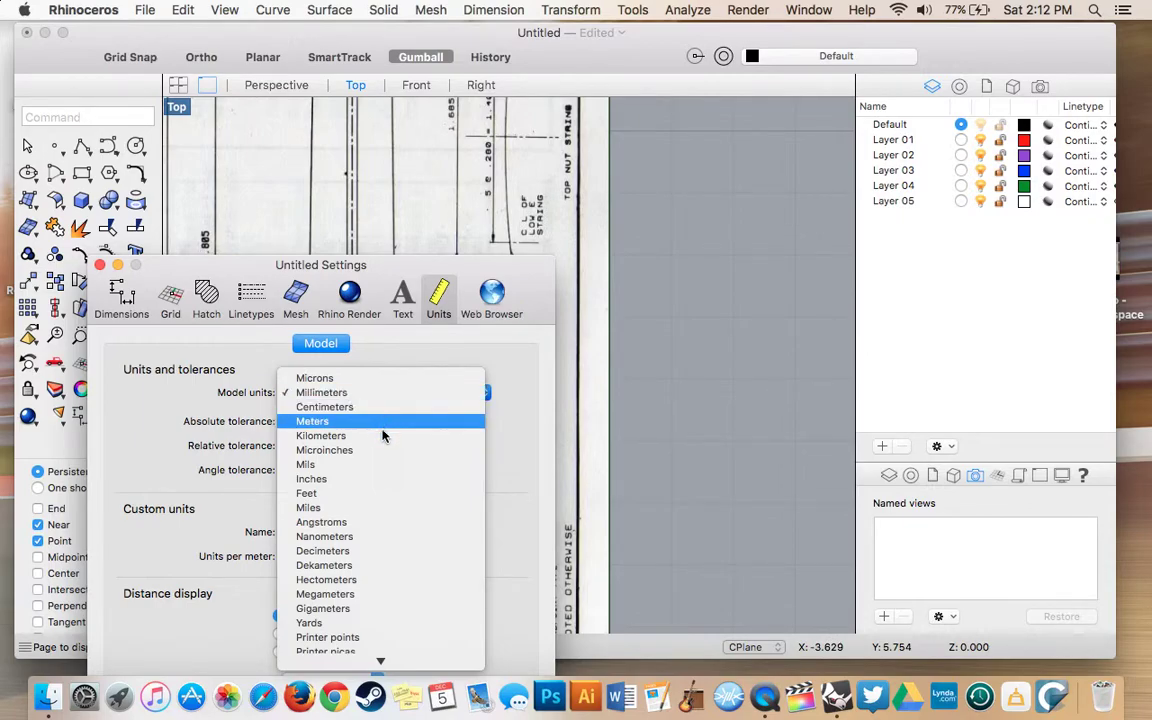
click(373, 481)
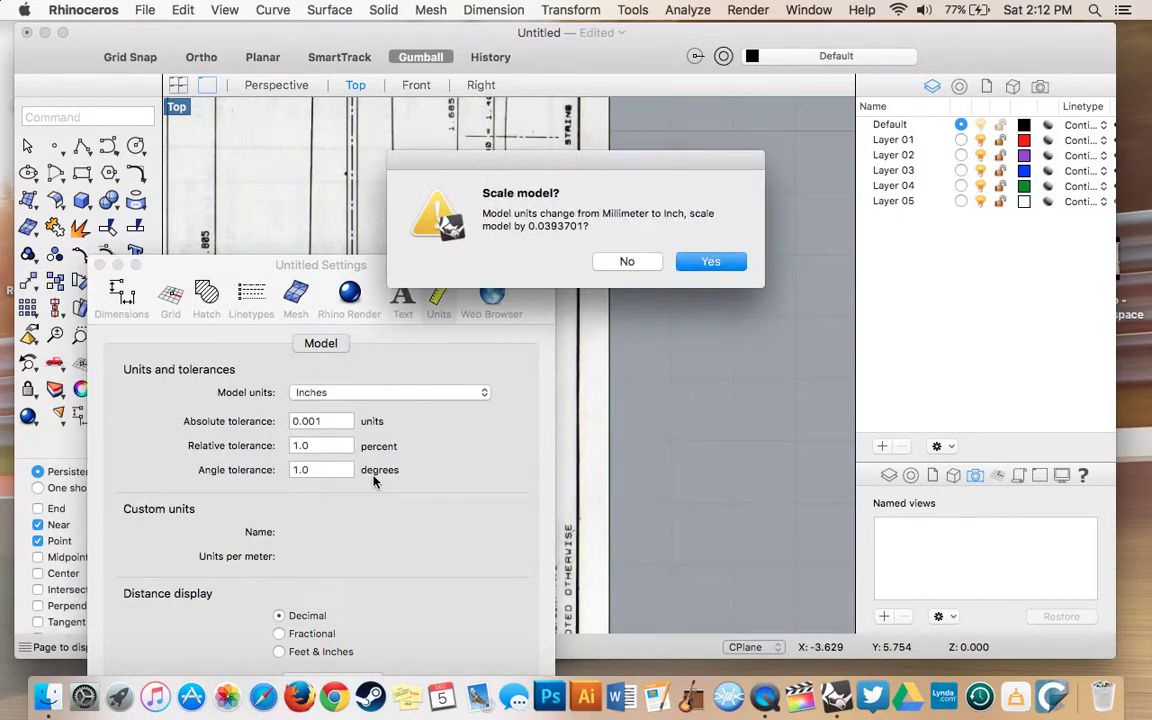
click(722, 268)
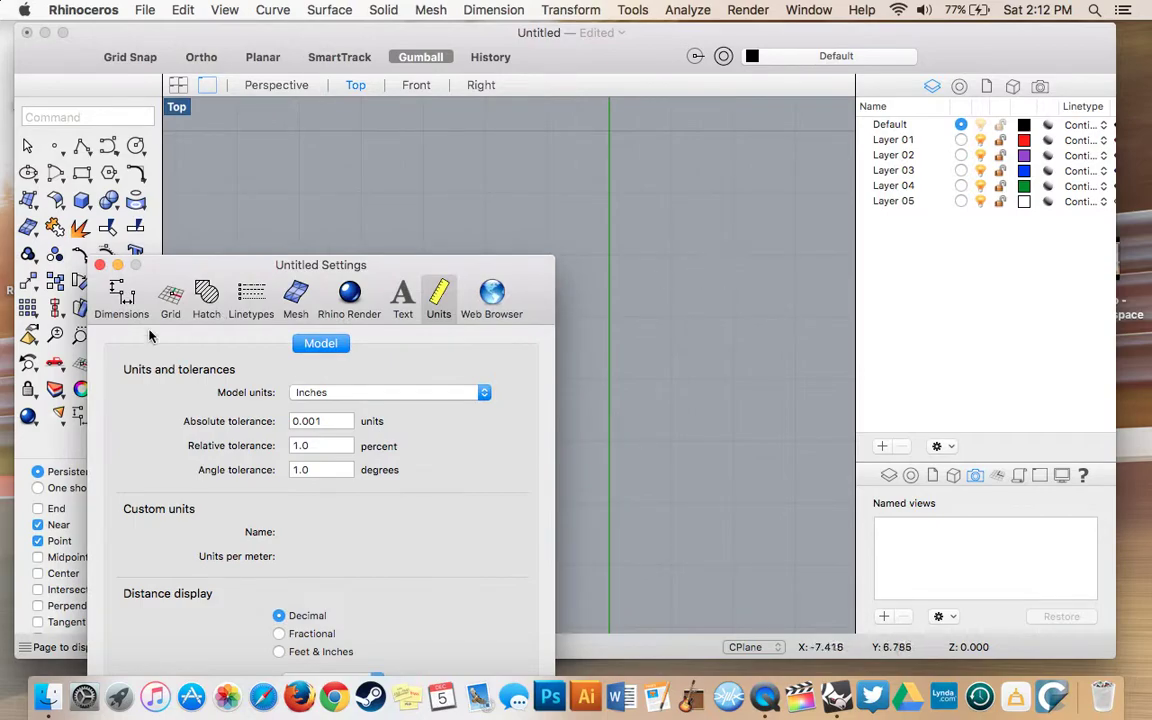
Close the document settings and zoom out to locate the shrunken blueprint
click(100, 265)
scroll(404, 465, down, 5)
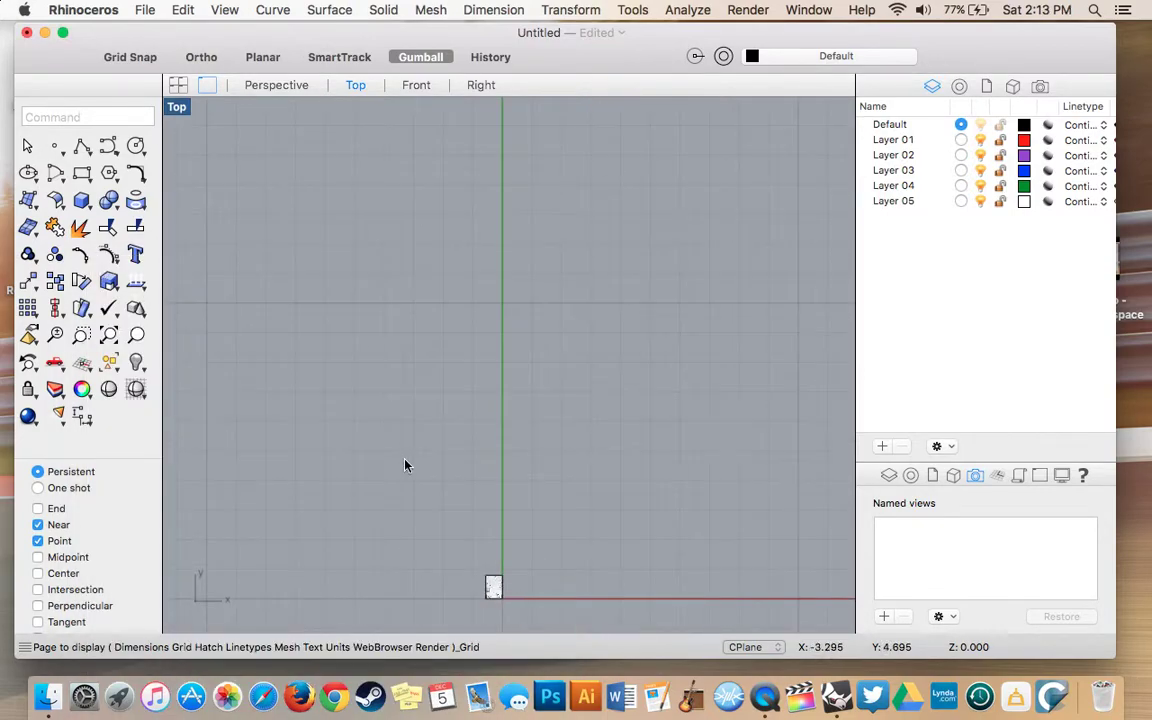
scroll(433, 548, down, 3)
scroll(433, 548, up, 2)
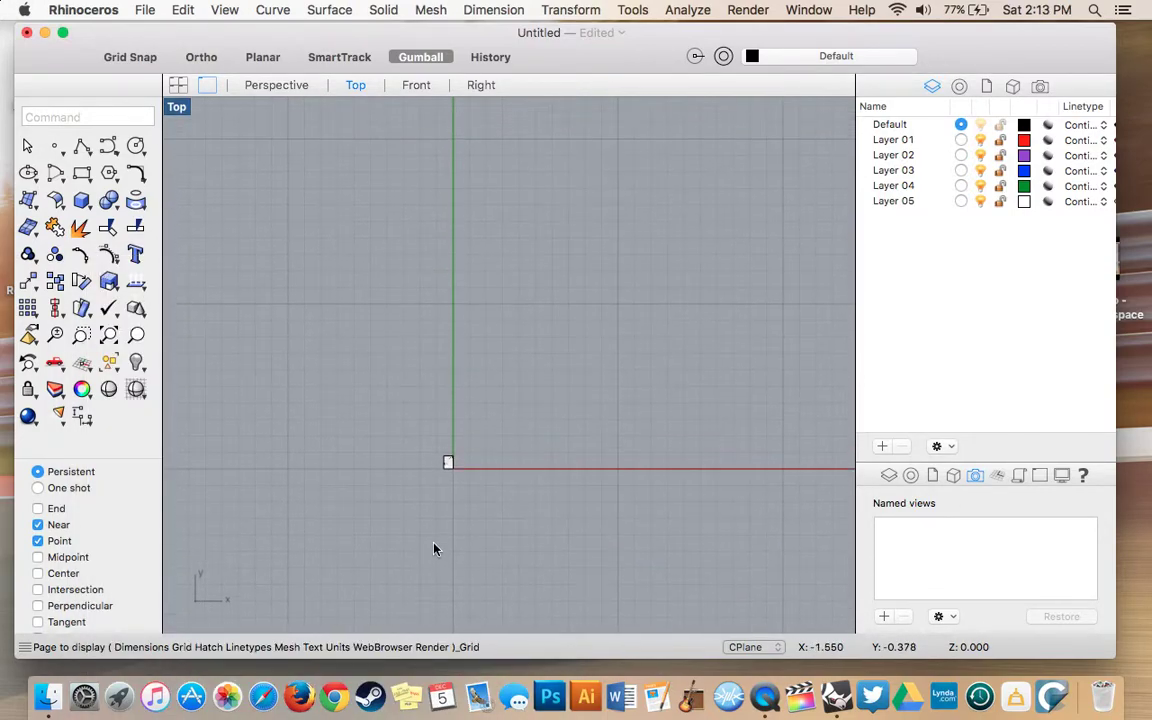
scroll(455, 447, up, 3)
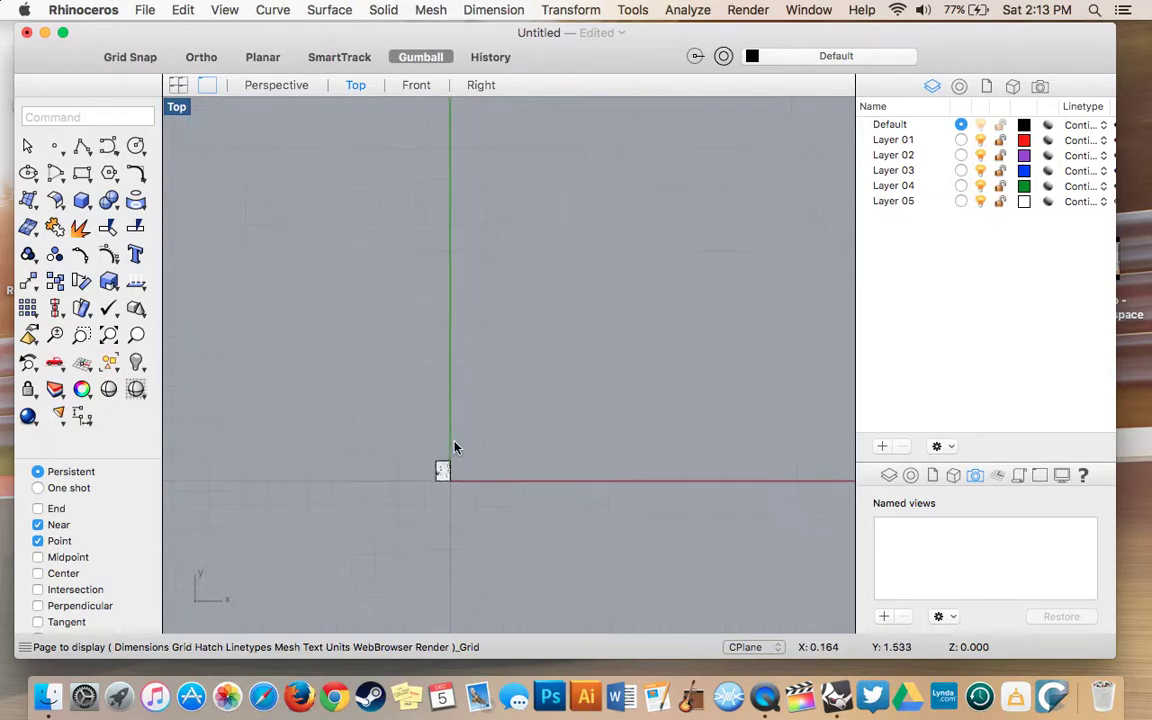
scroll(455, 447, up, 3)
scroll(455, 447, down, 4)
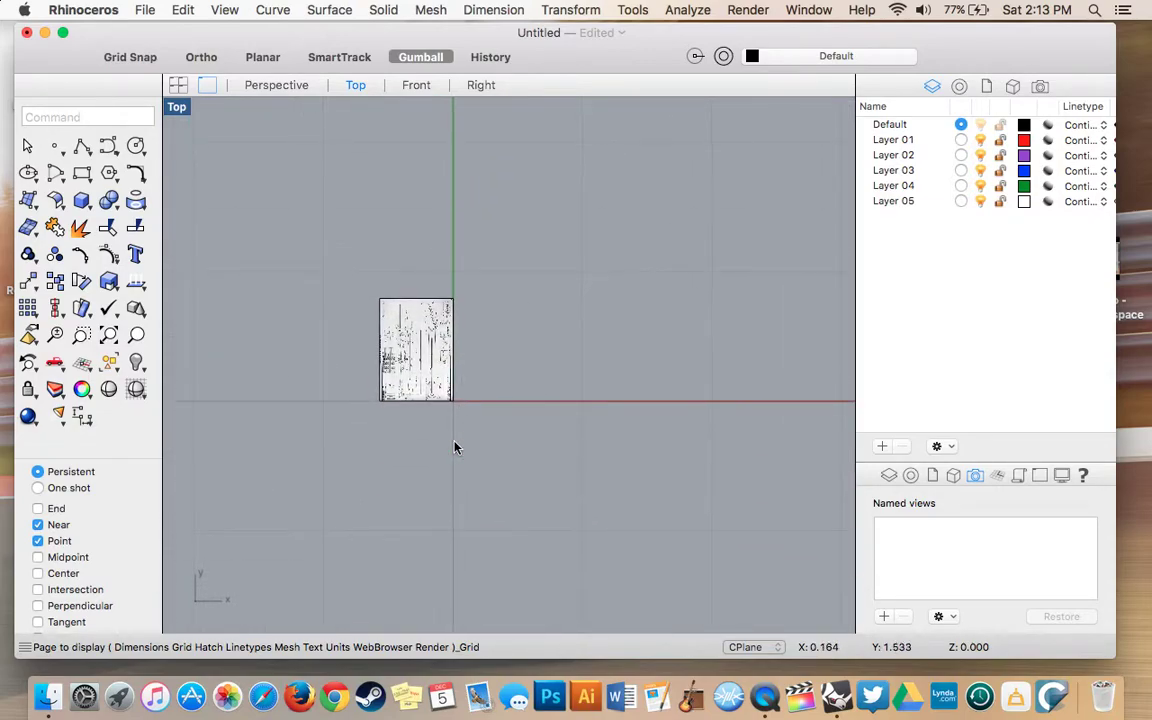
scroll(401, 325, up, 6)
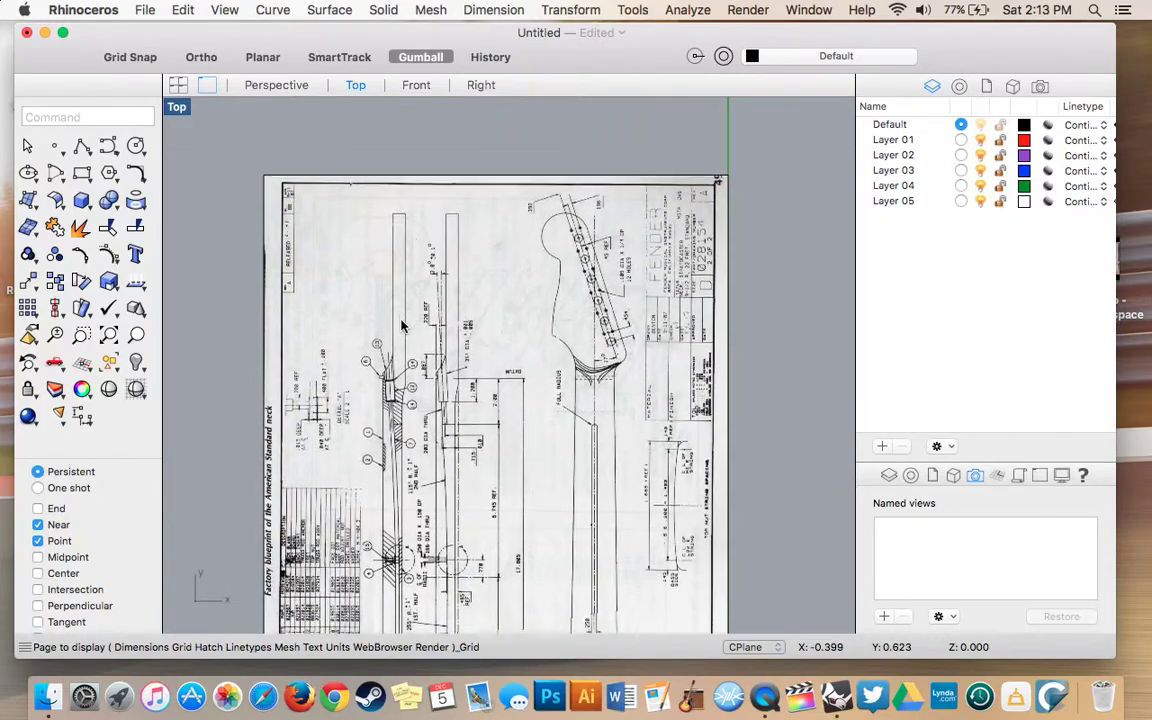
scroll(387, 320, up, 5)
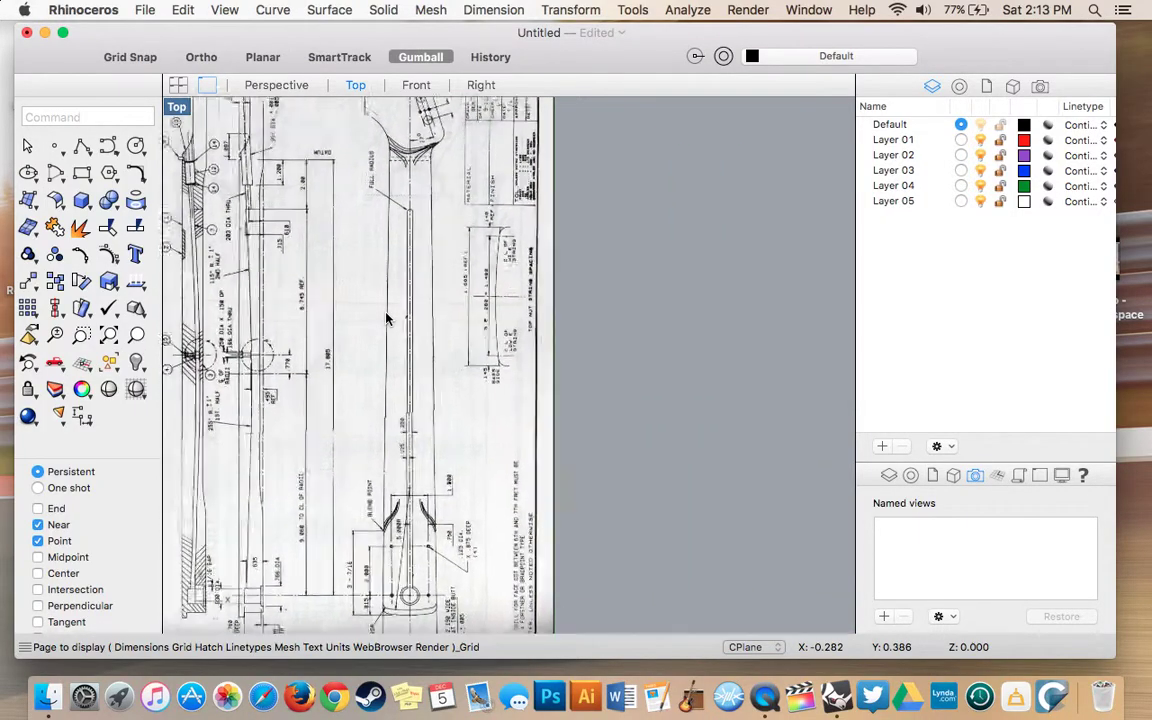
Zoom and pan the Top view to the neck heel's 2.000 and .815 dimensions
scroll(387, 320, down, 5)
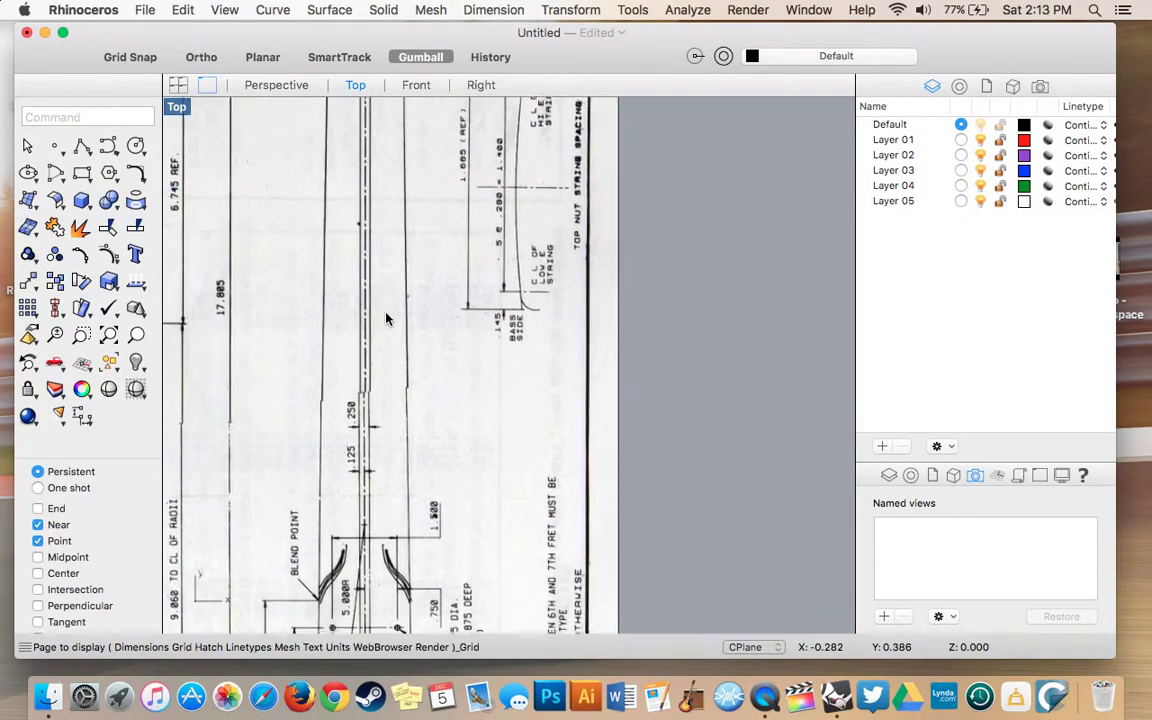
scroll(387, 318, down, 5)
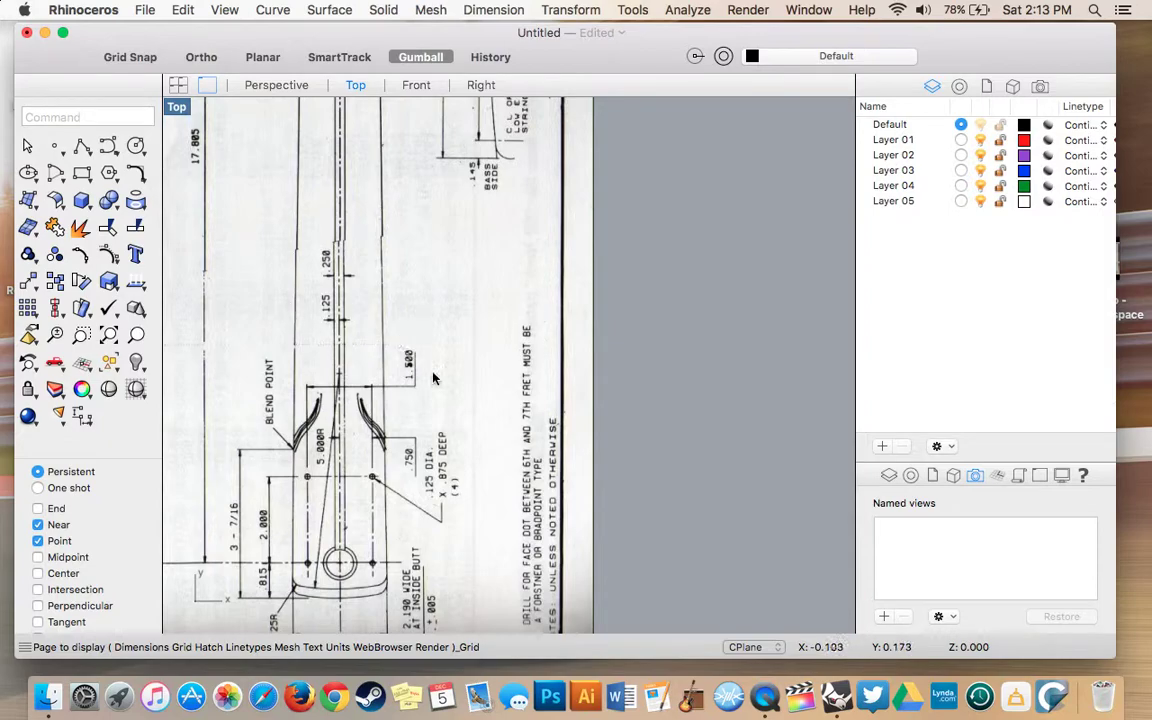
scroll(476, 406, down, 6)
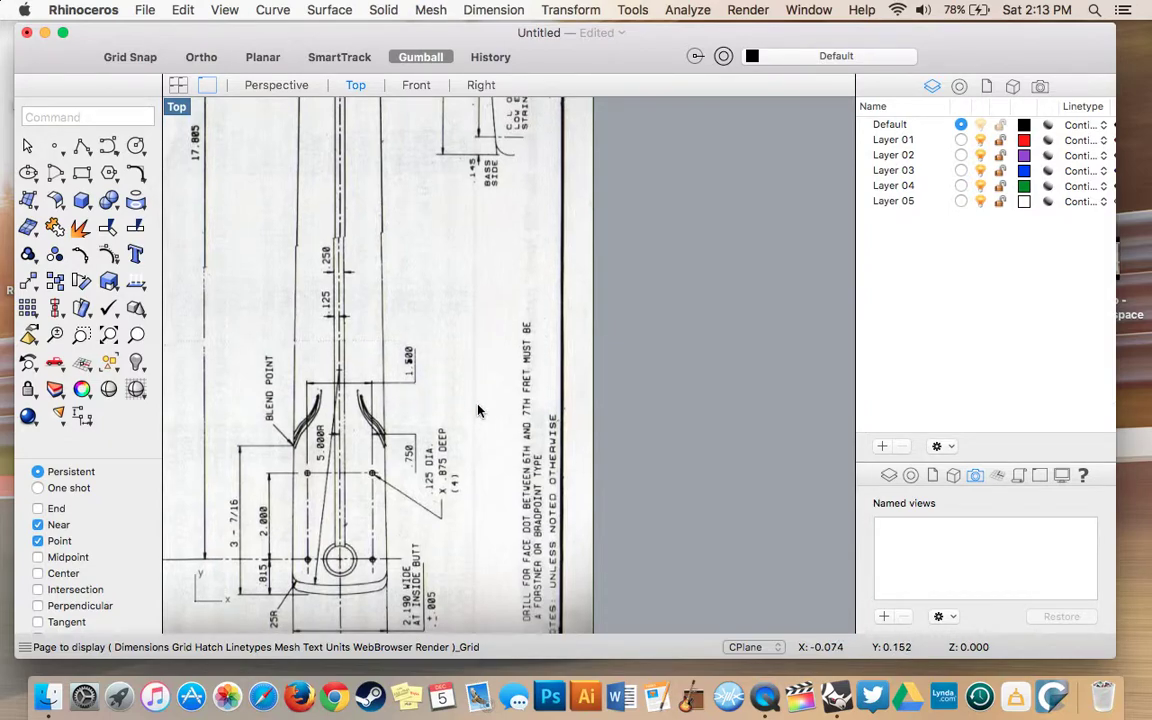
scroll(480, 406, up, 3)
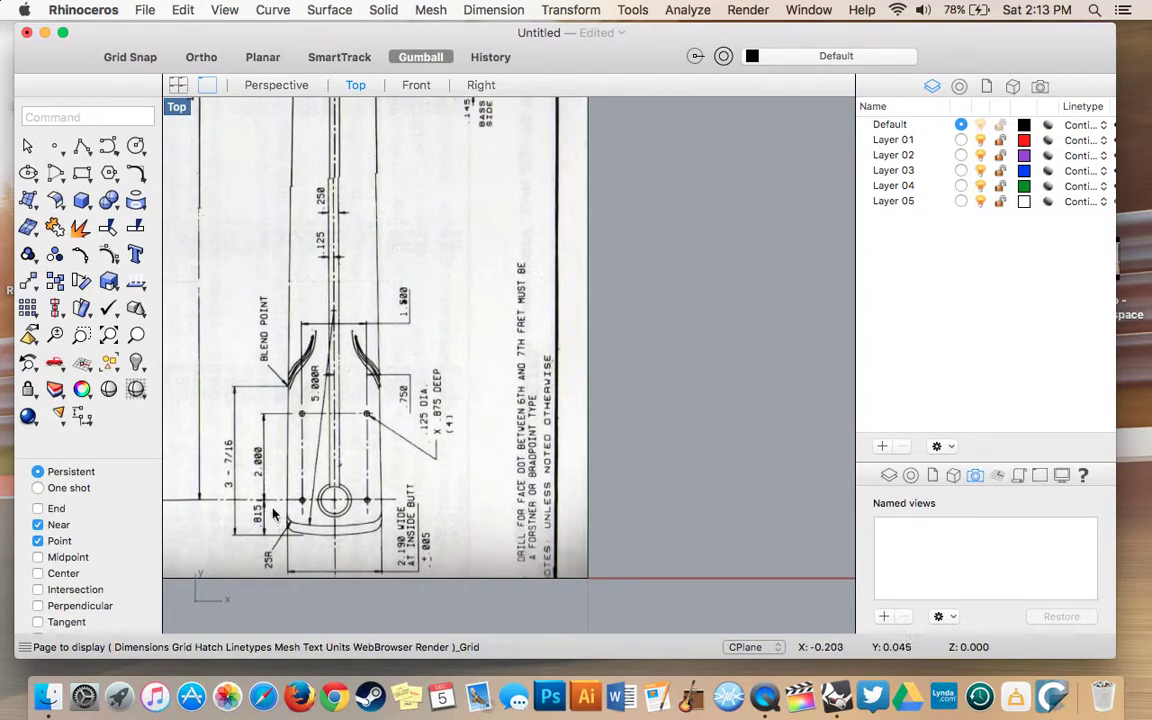
scroll(266, 438, up, 5)
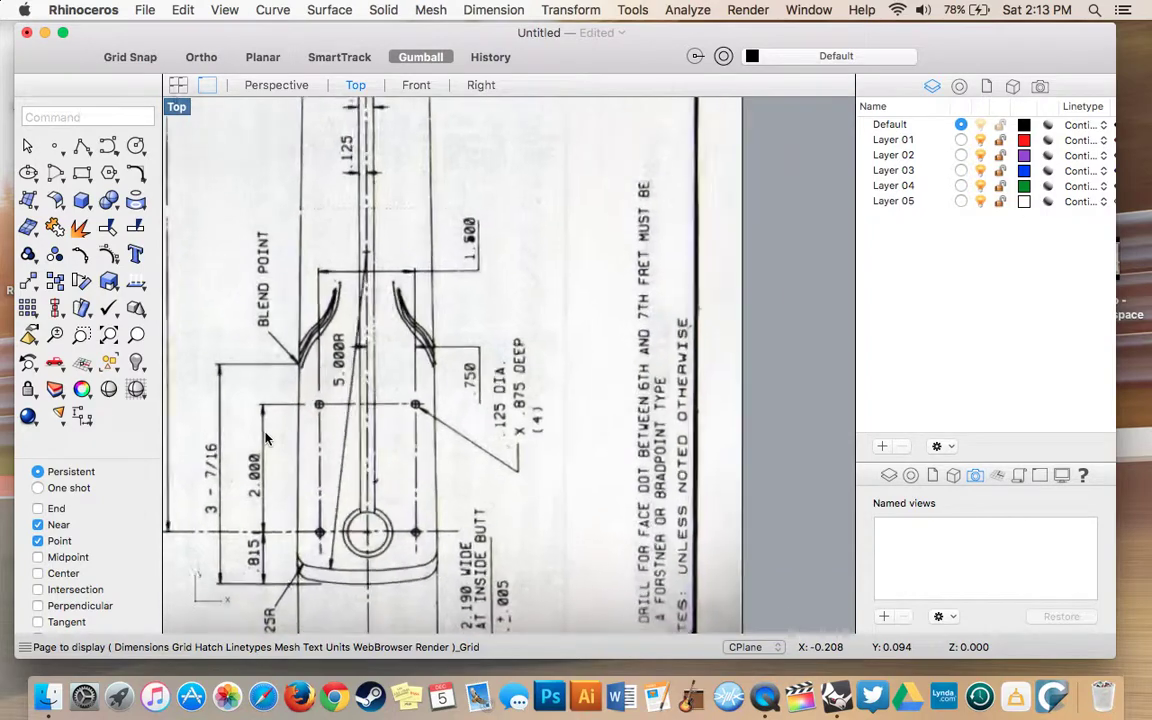
scroll(255, 480, down, 1)
scroll(254, 504, up, 3)
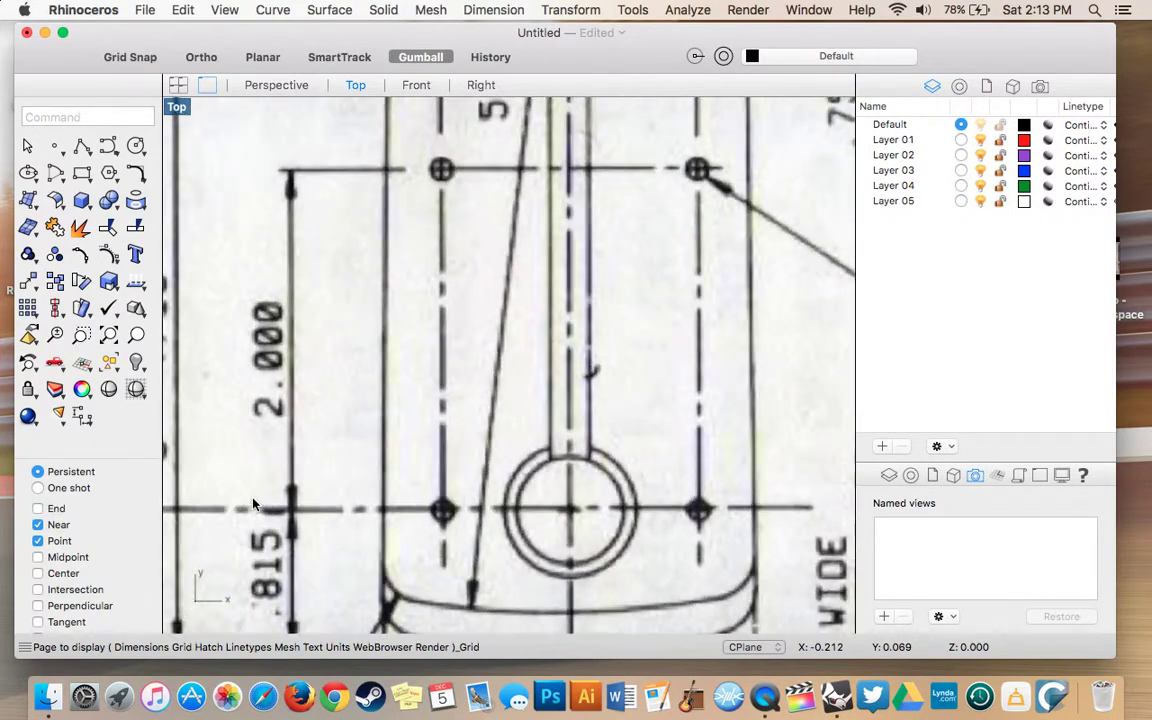
scroll(289, 385, up, 3)
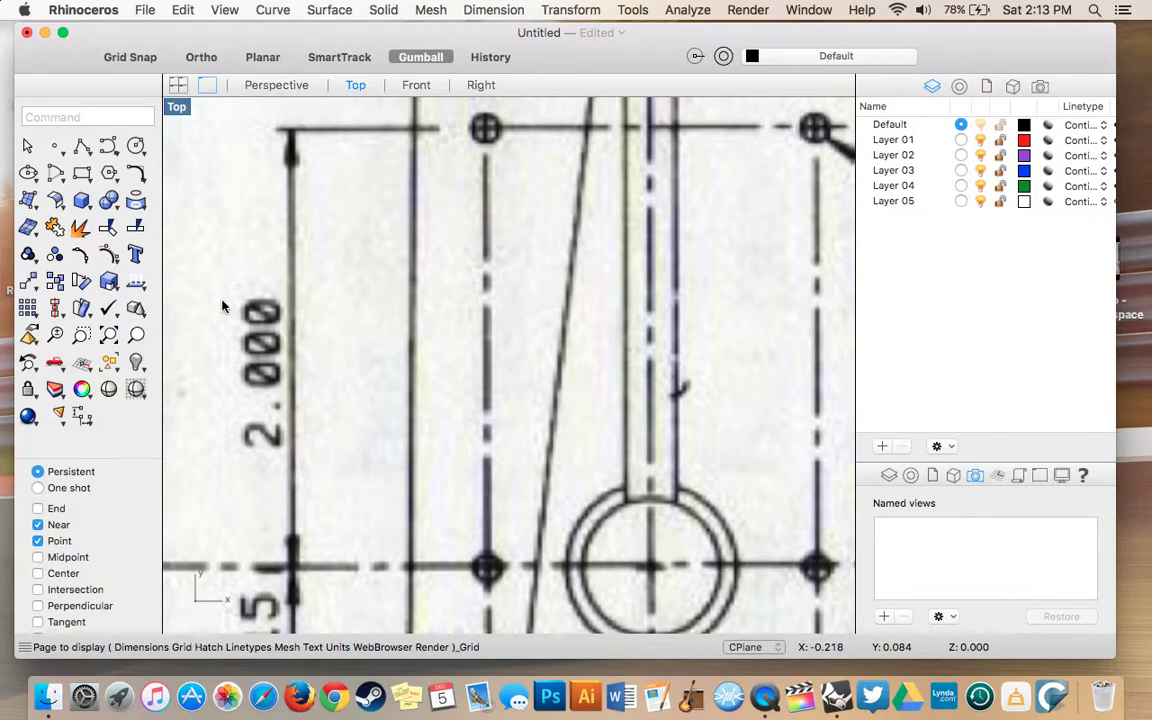
scroll(224, 307, down, 5)
right_drag(224, 307, 397, 315)
Start the Scale command and select the blueprint picture
click(110, 281)
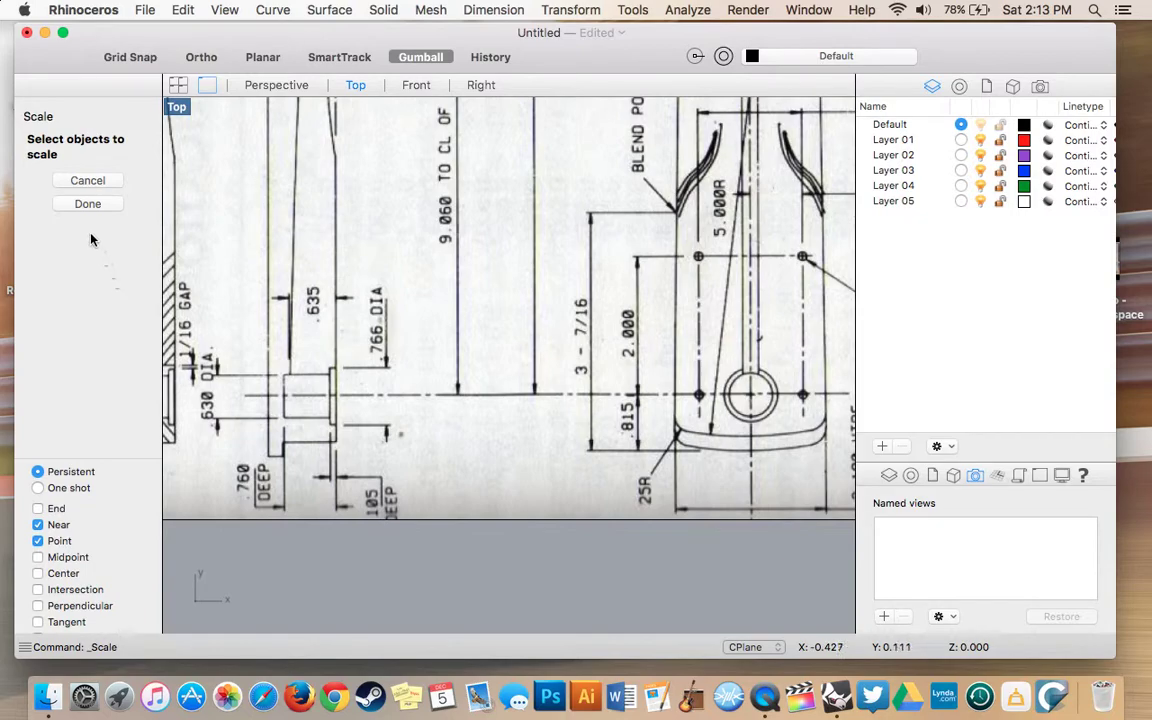
click(548, 500)
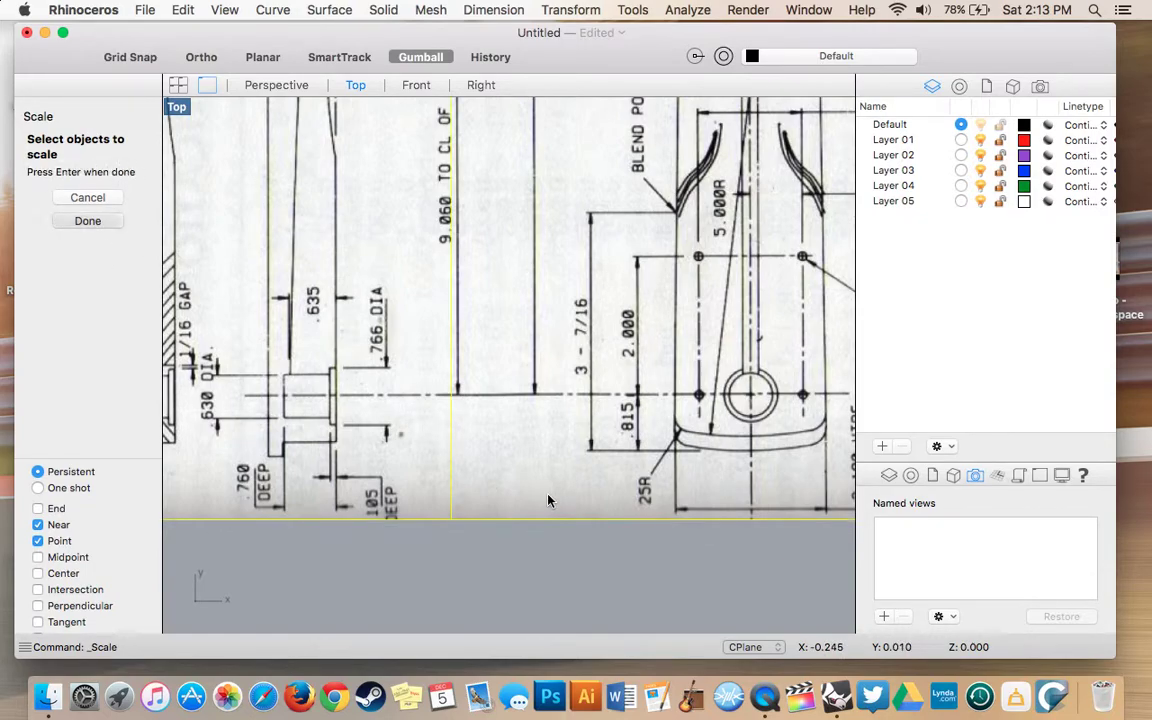
key(Return)
scroll(623, 405, up, 3)
scroll(640, 392, up, 1)
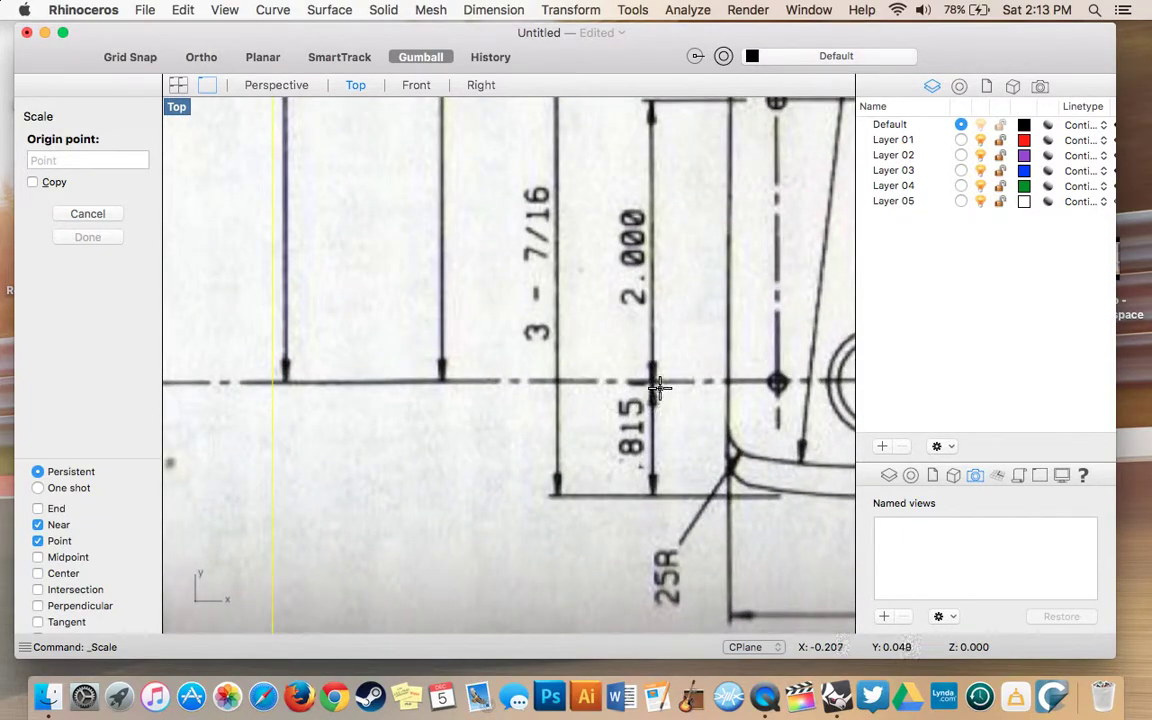
scroll(655, 378, up, 3)
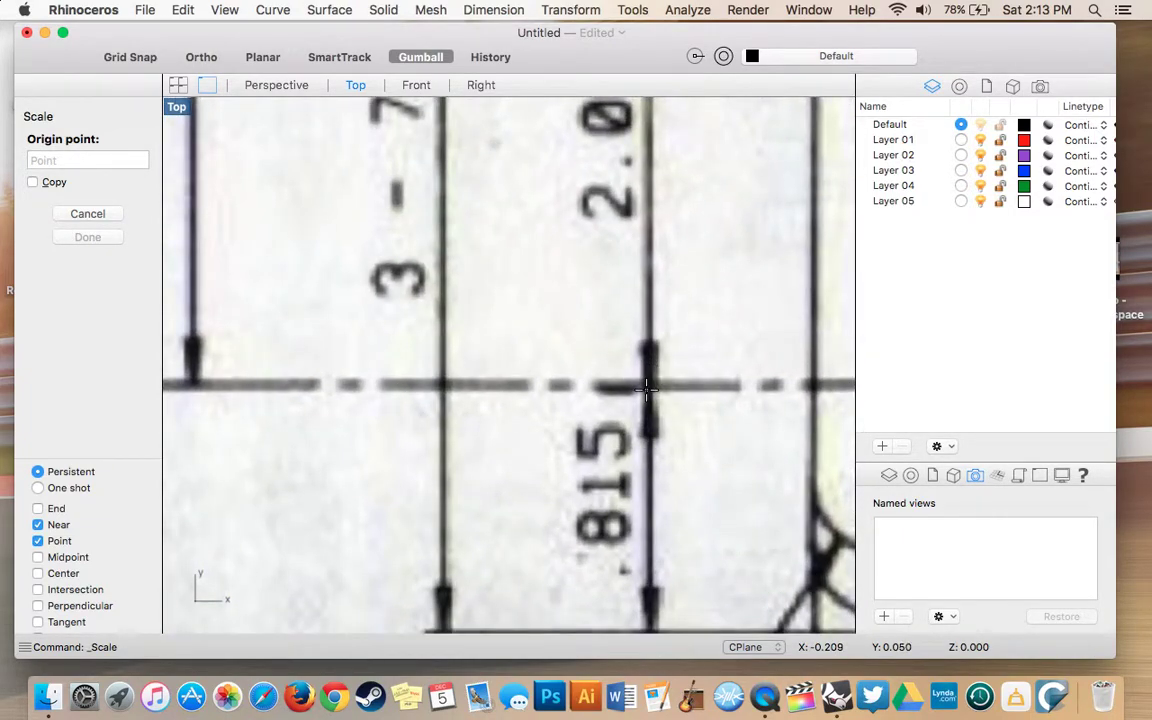
Use the 2.000 dimension's two ends as reference and scale the blueprint to length 2
click(649, 385)
scroll(653, 262, up, 5)
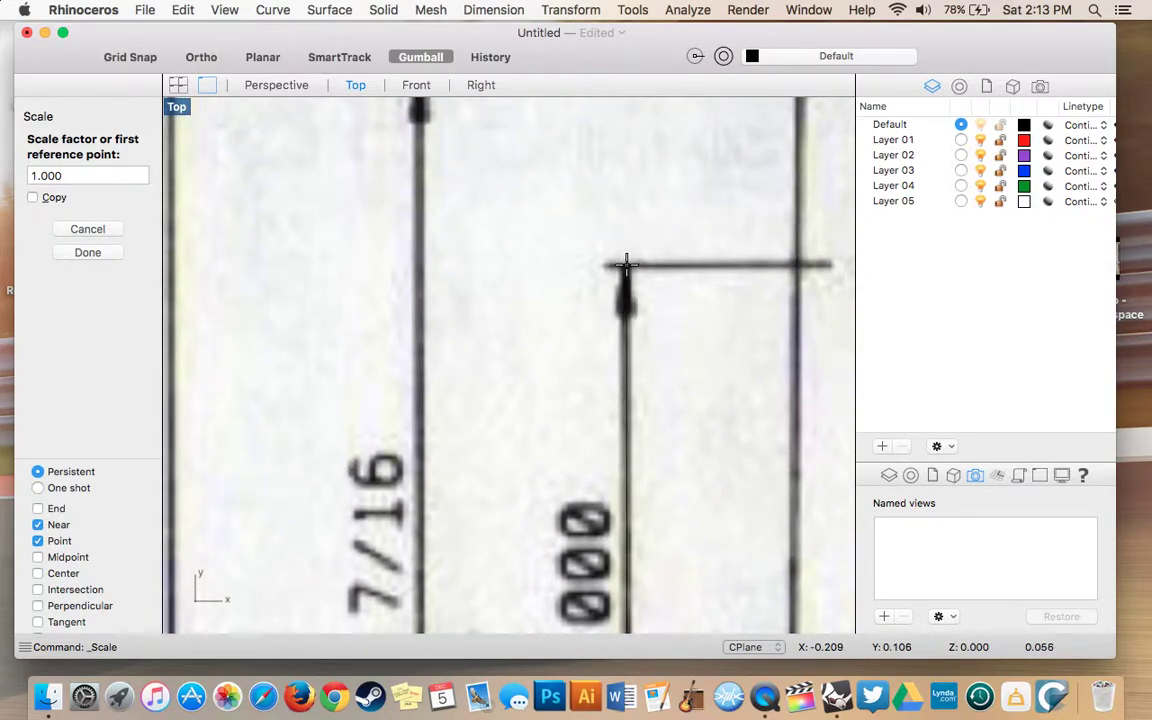
click(626, 265)
scroll(626, 265, up, 3)
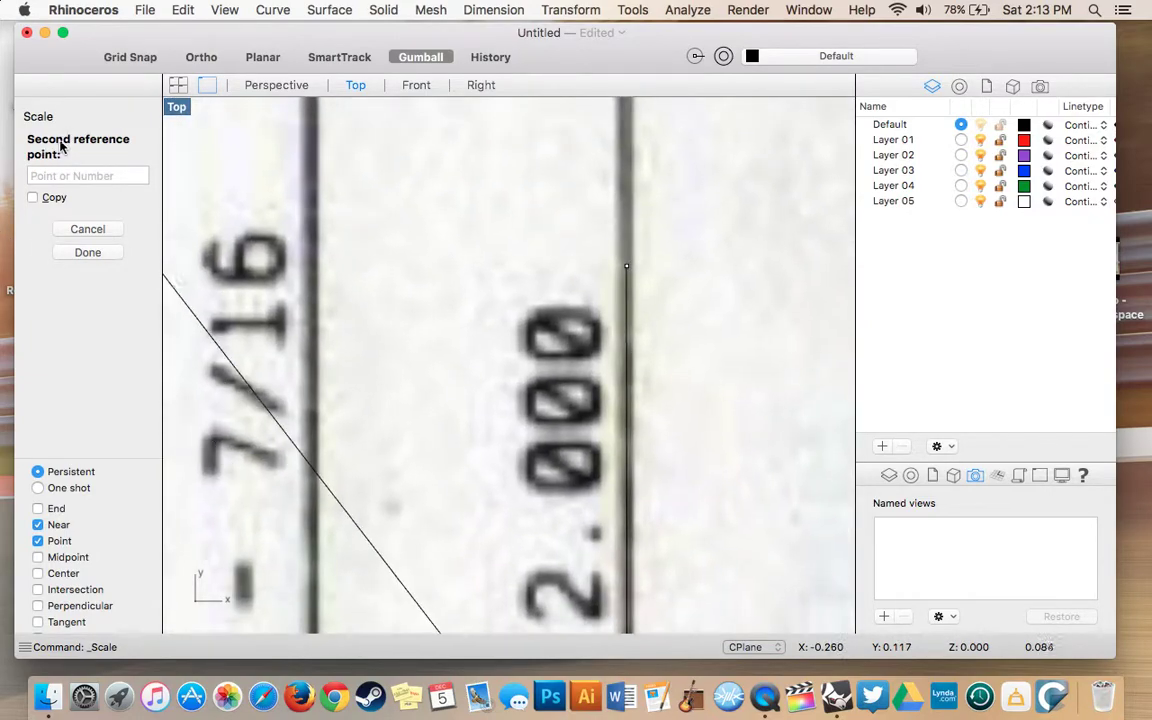
click(71, 176)
text(2)
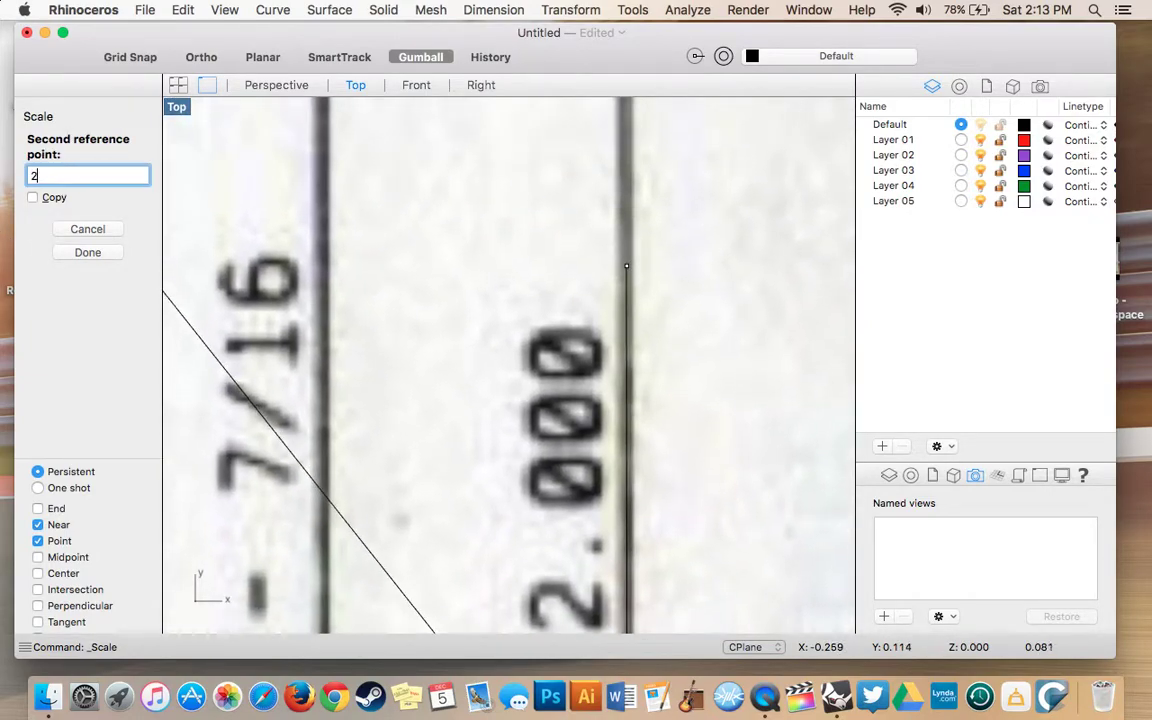
key(Return)
scroll(427, 253, down, 10)
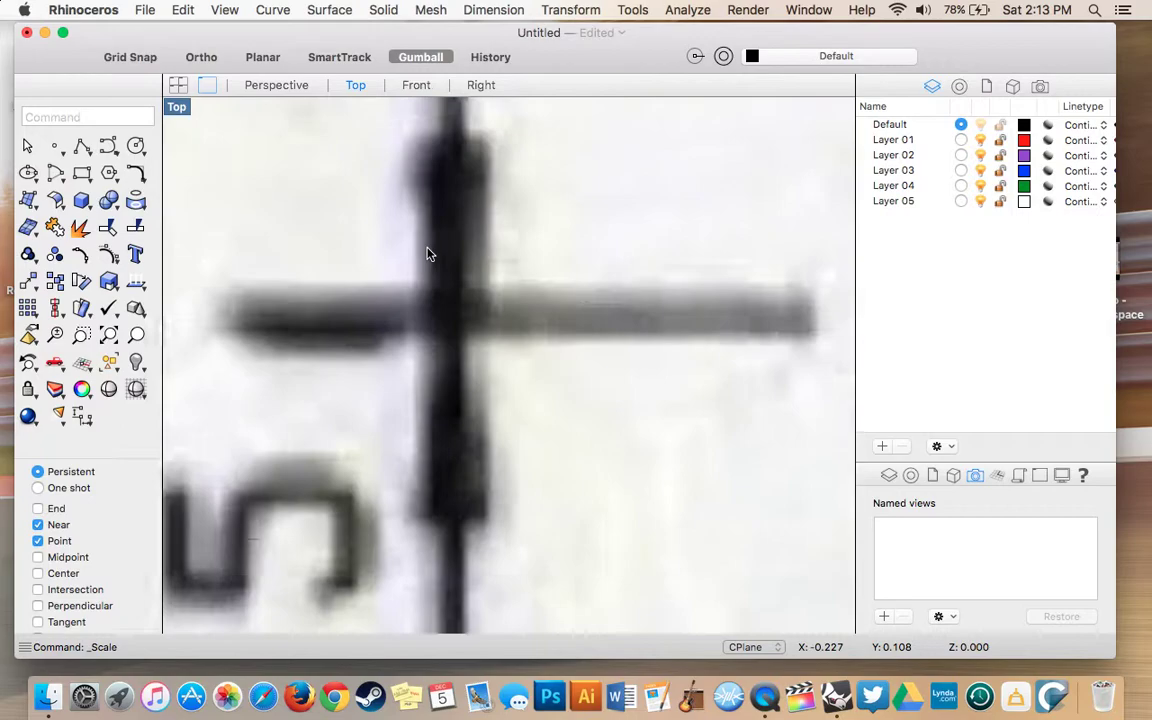
Drag the scaled blueprint up so the neck butt sits just above the X axis, then deselect
scroll(427, 253, up, 10)
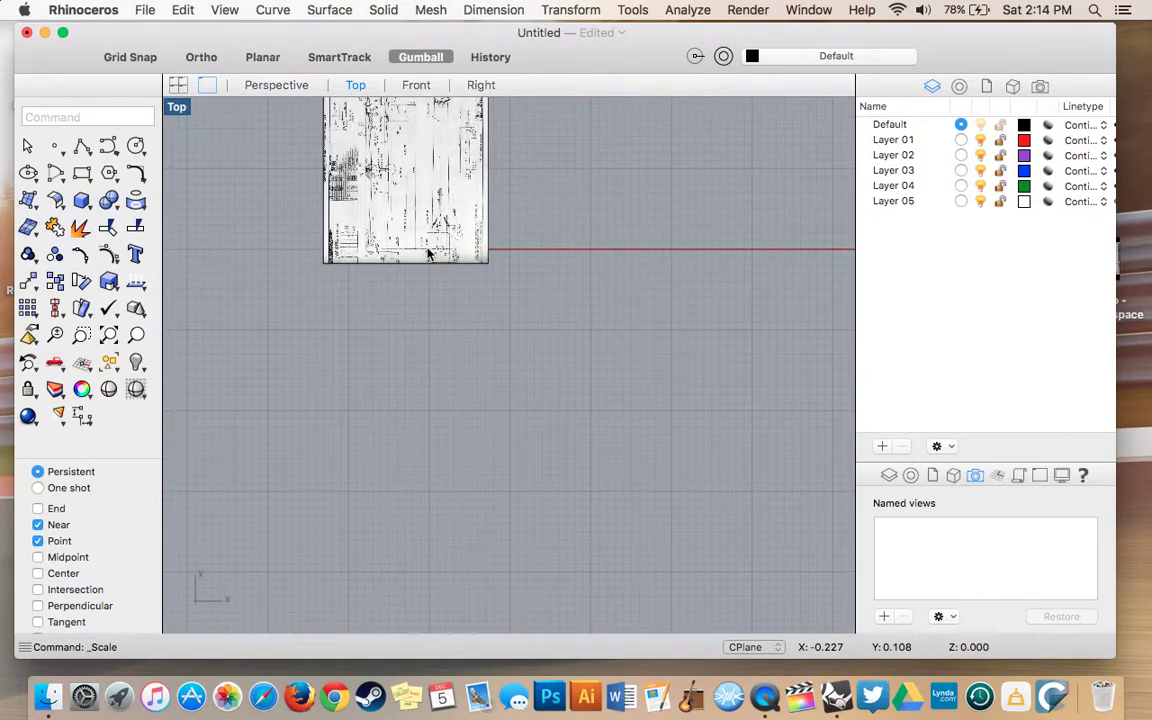
scroll(427, 255, up, 5)
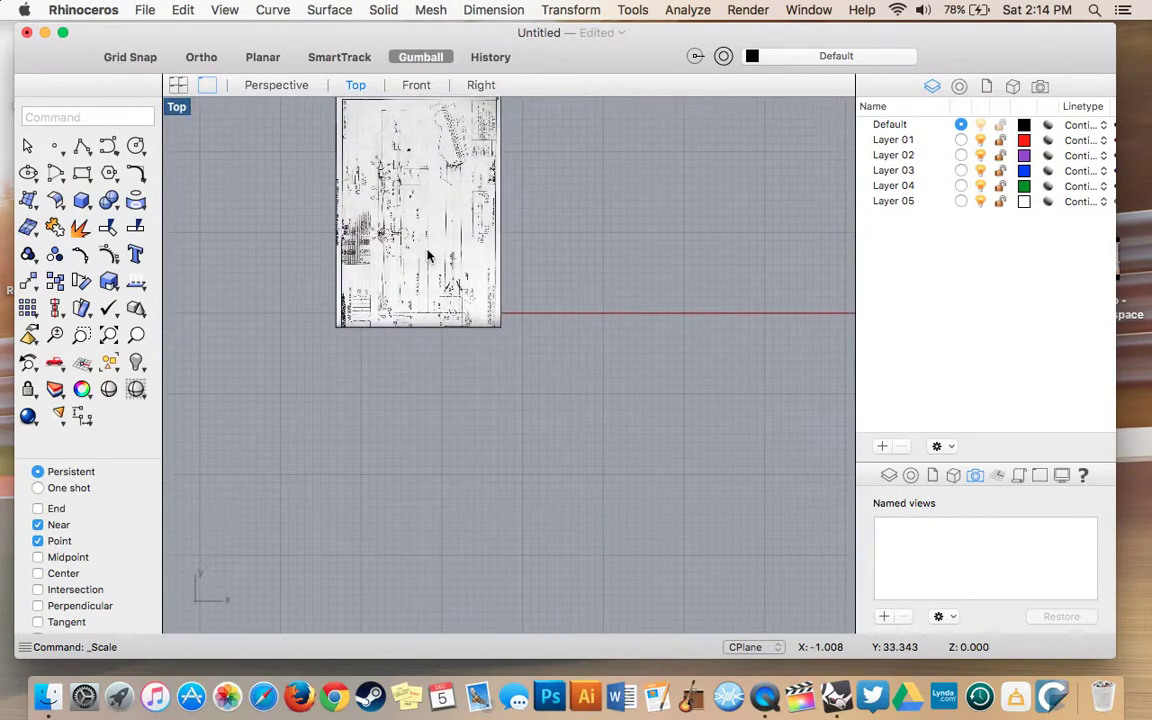
scroll(530, 445, up, 5)
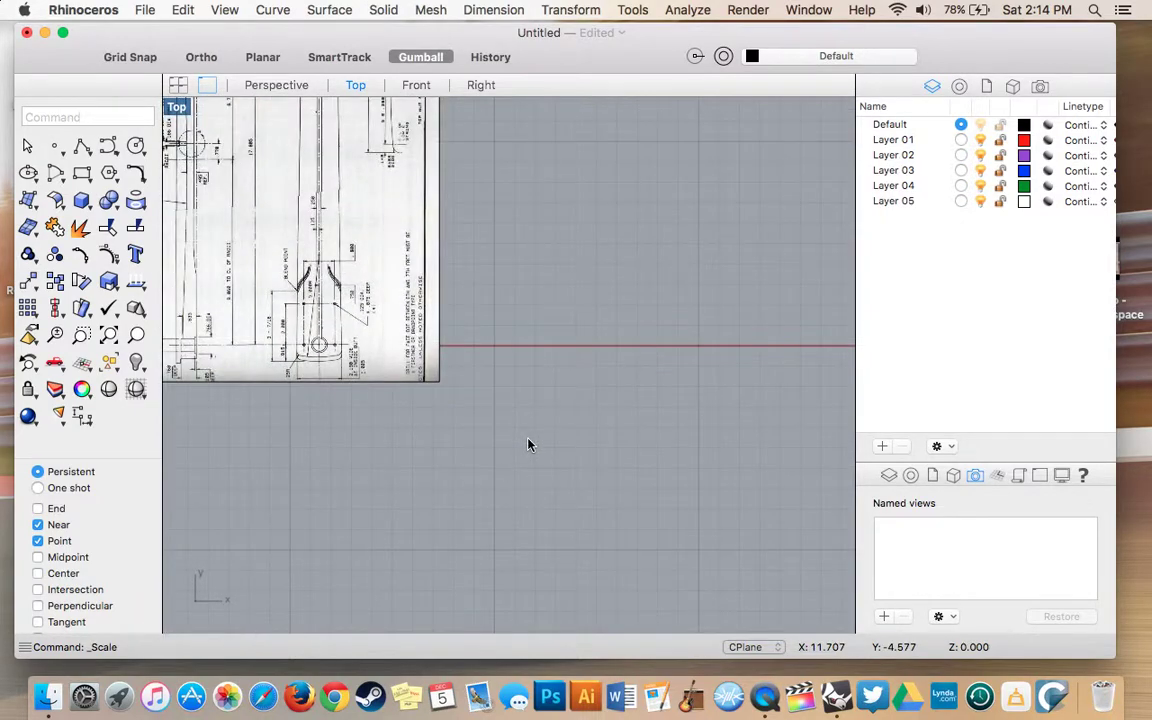
scroll(519, 470, left, 3)
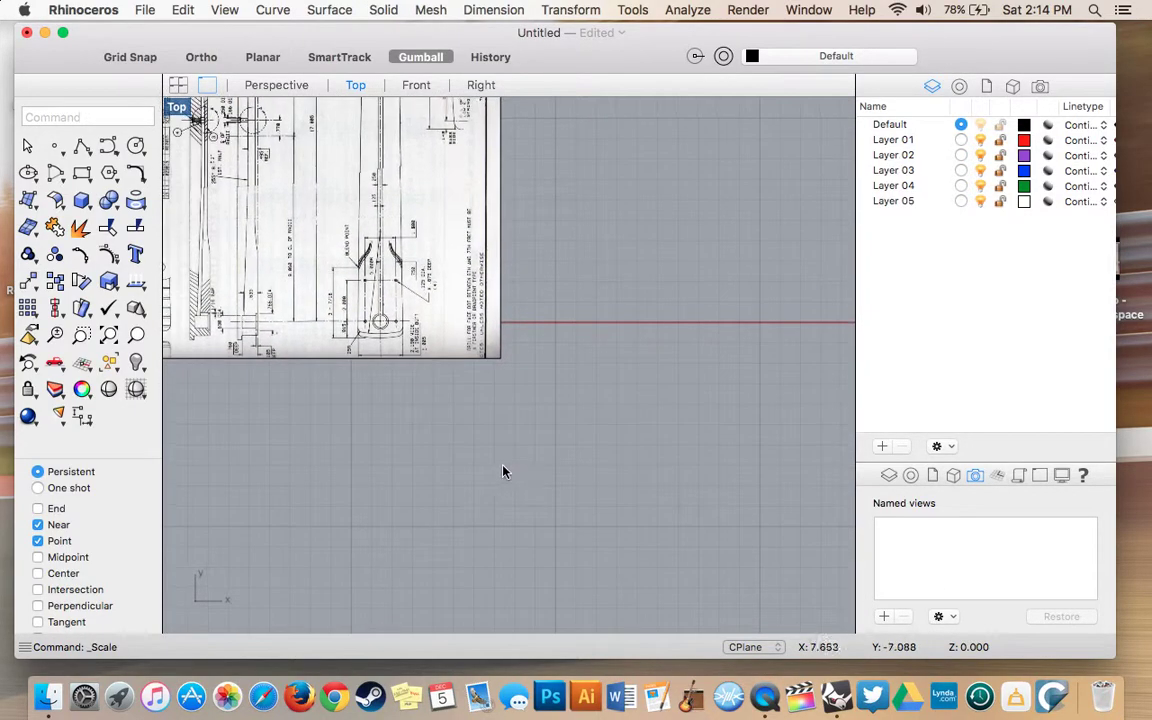
drag(331, 262, 302, 209)
click(437, 394)
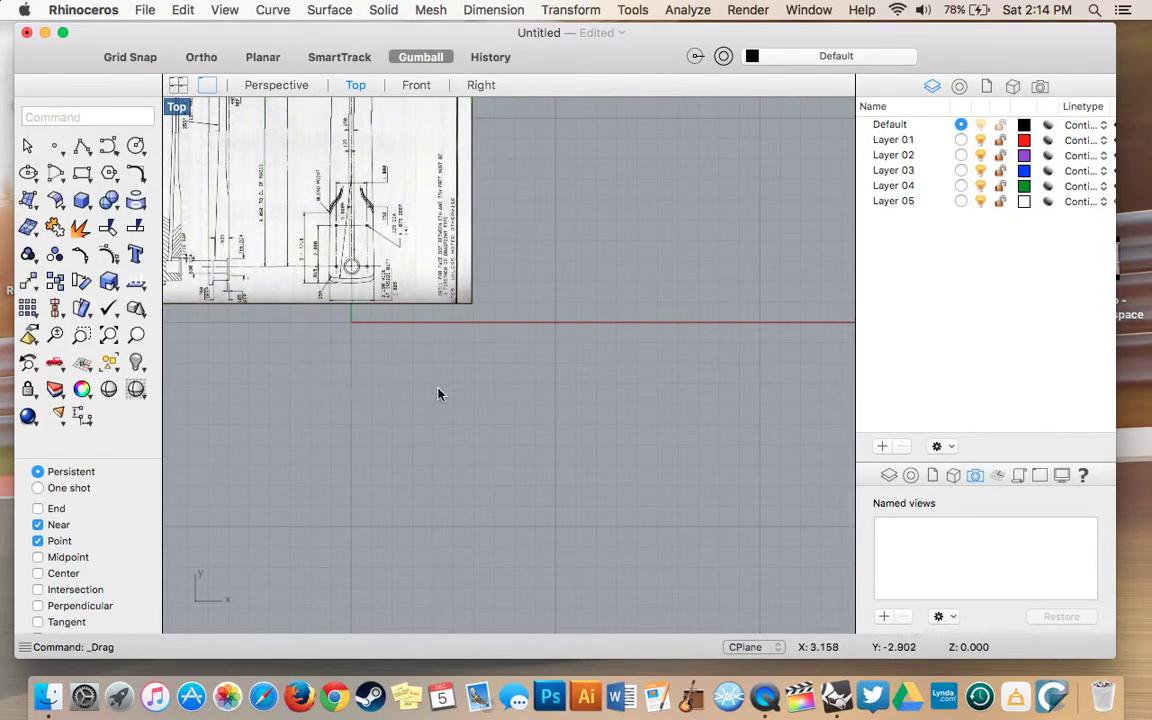
scroll(380, 327, up, 5)
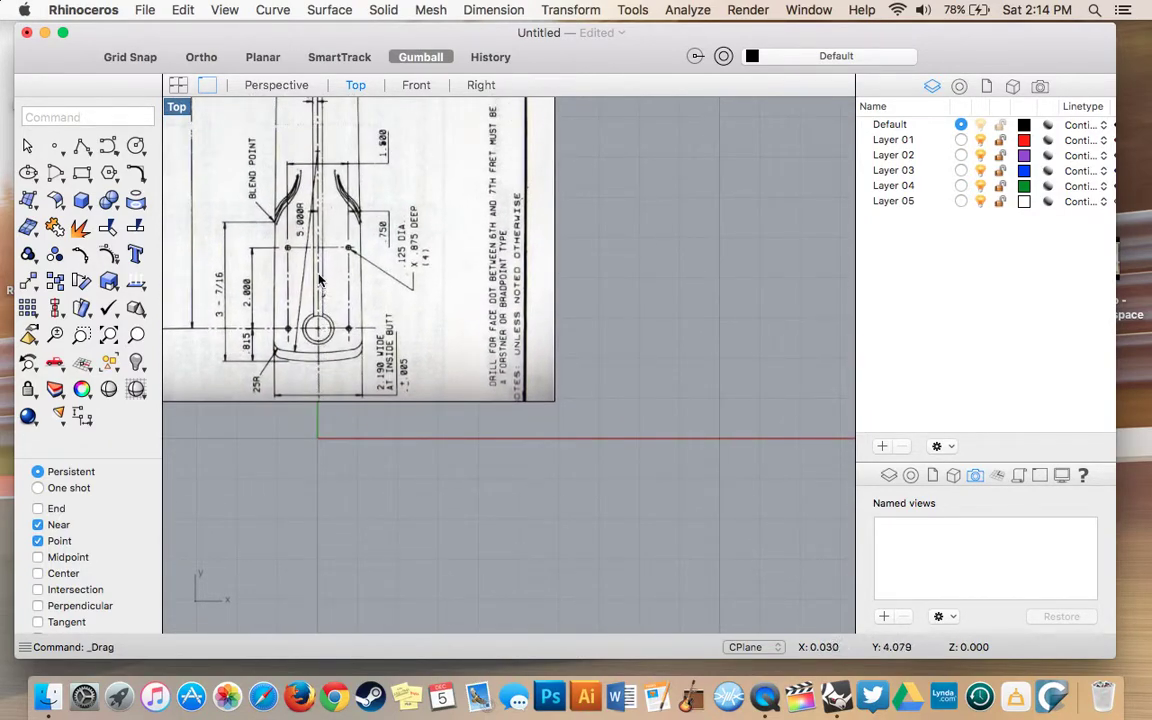
scroll(318, 280, up, 3)
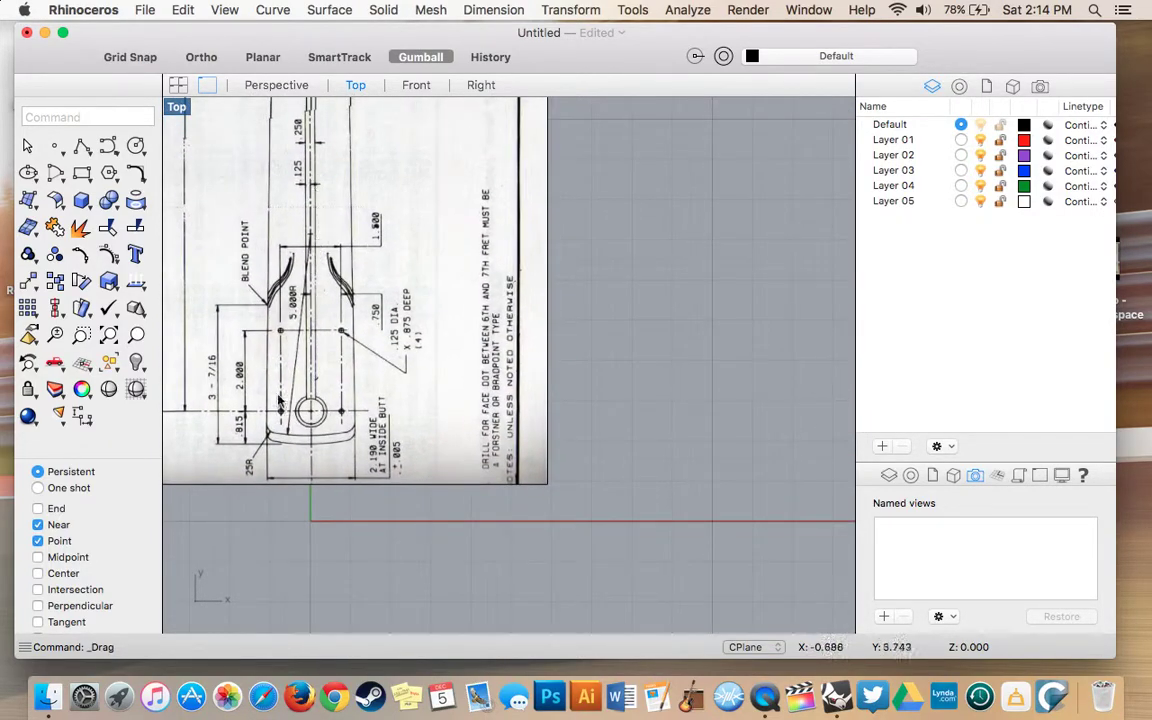
scroll(280, 400, up, 5)
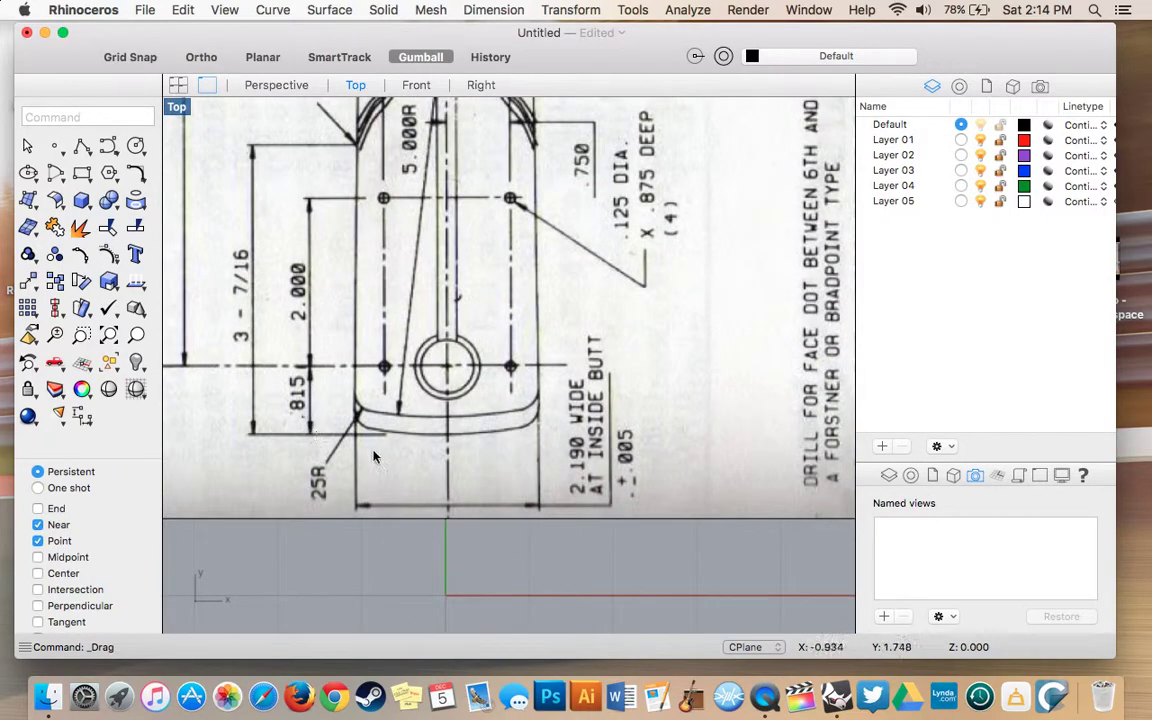
scroll(374, 457, down, 3)
Nudge the selected blueprint left so its dashed neck centerline snaps onto the Y axis
click(372, 423)
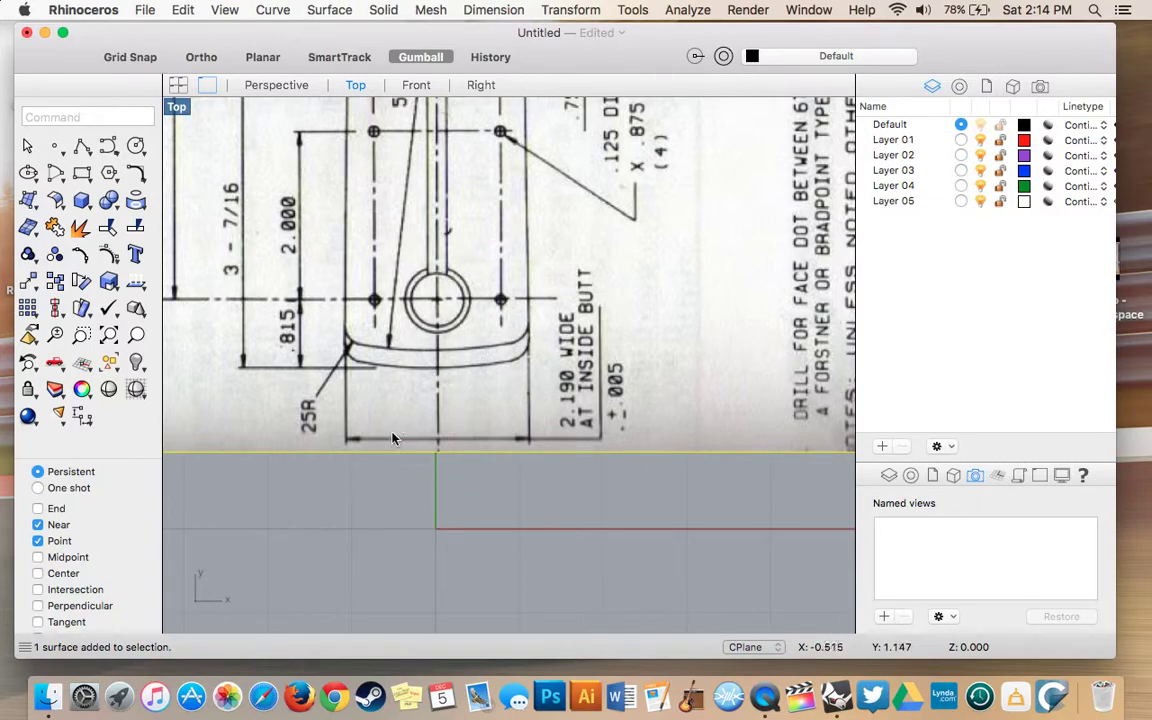
scroll(400, 416, up, 5)
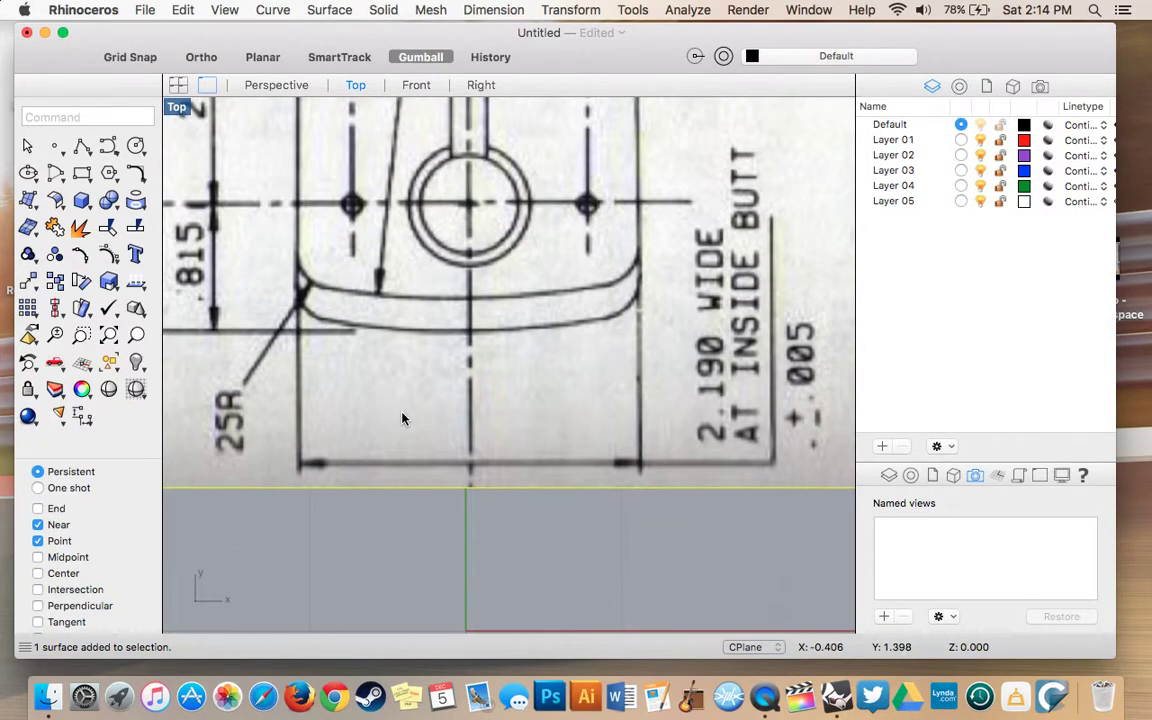
scroll(401, 416, up, 5)
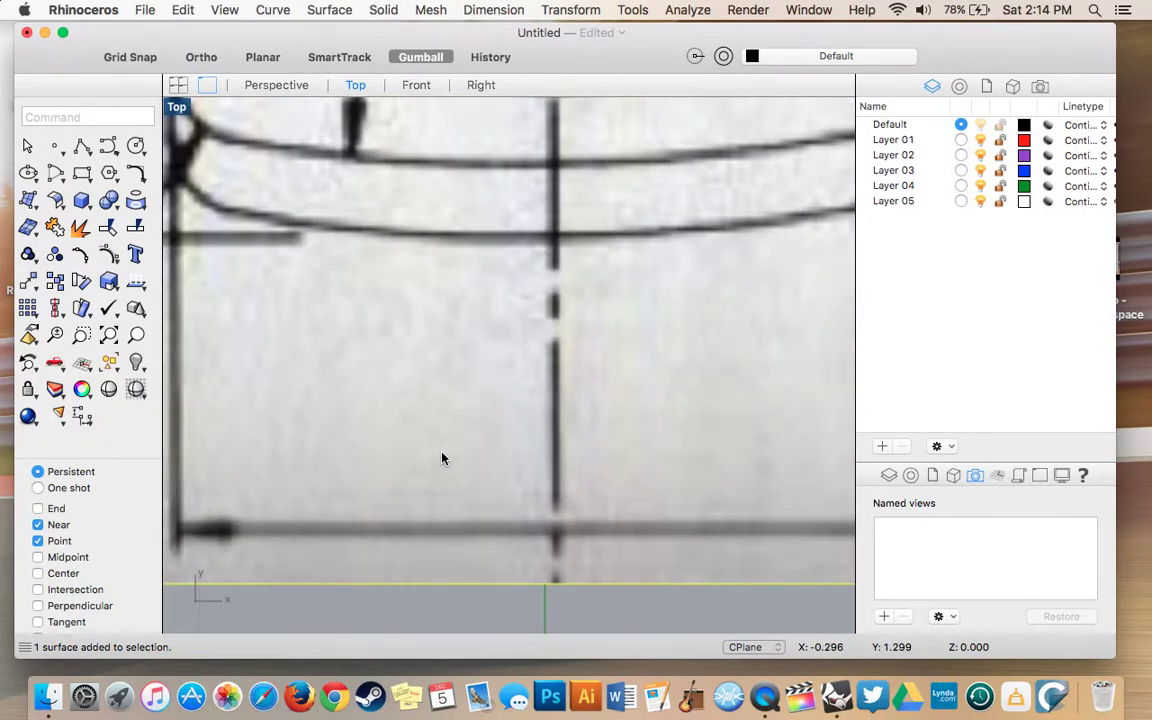
drag(434, 461, 433, 460)
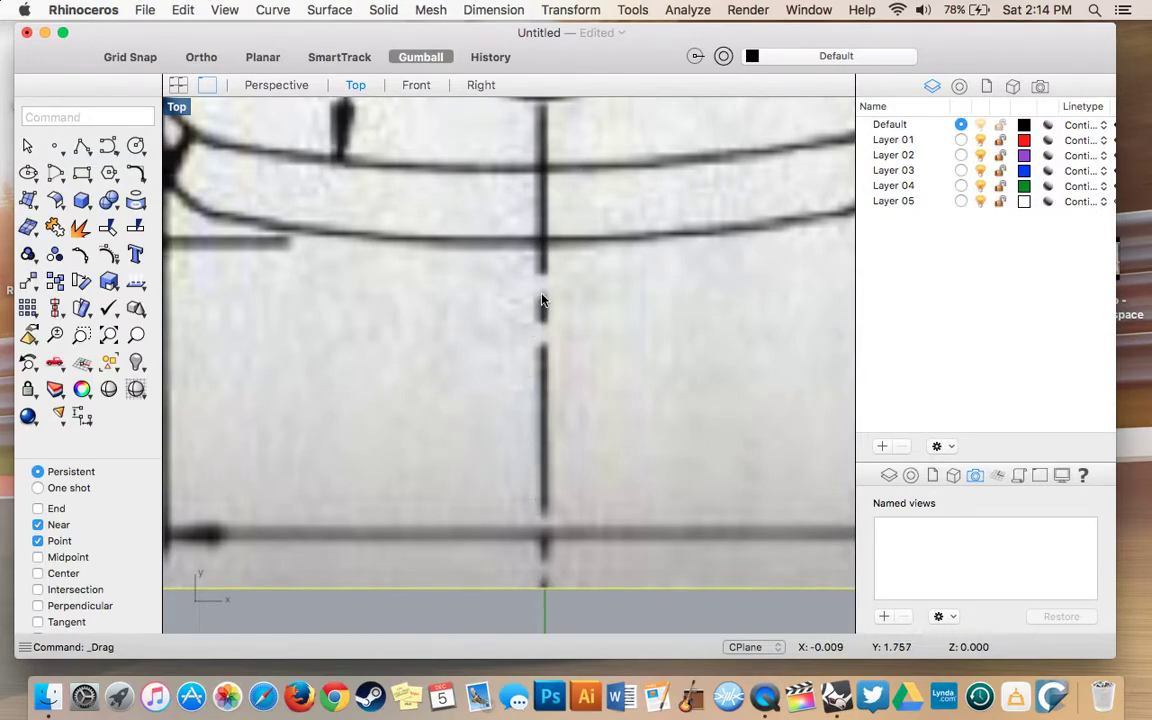
scroll(542, 300, down, 10)
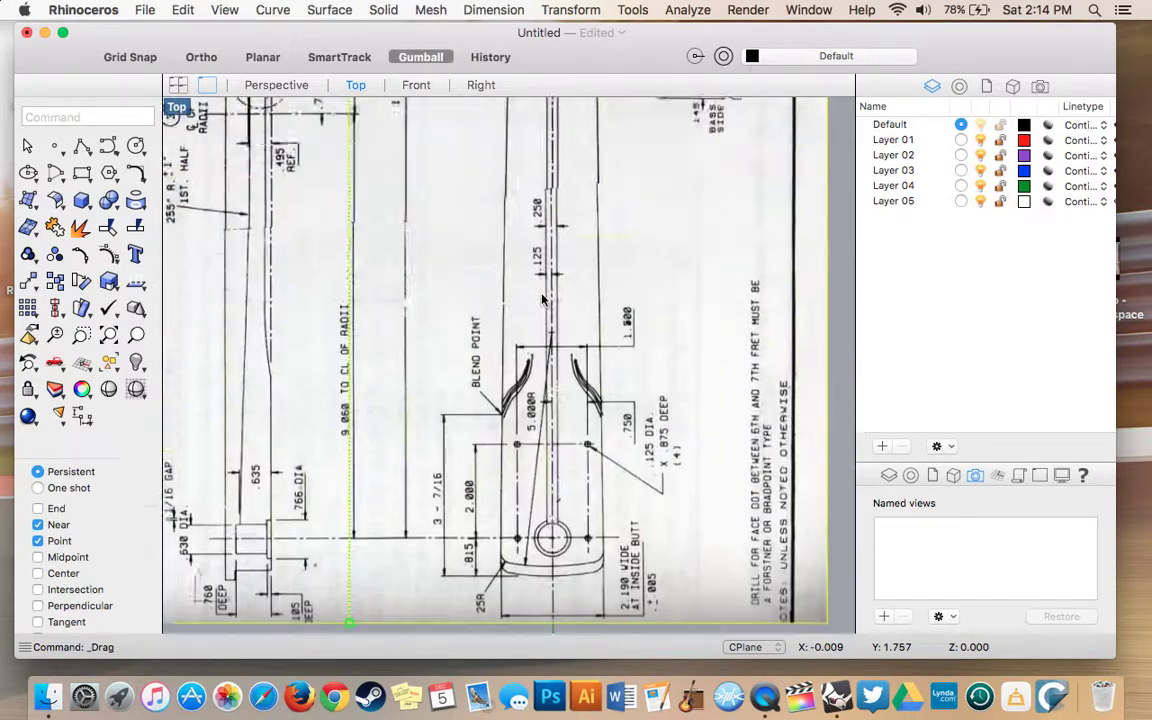
scroll(542, 300, down, 10)
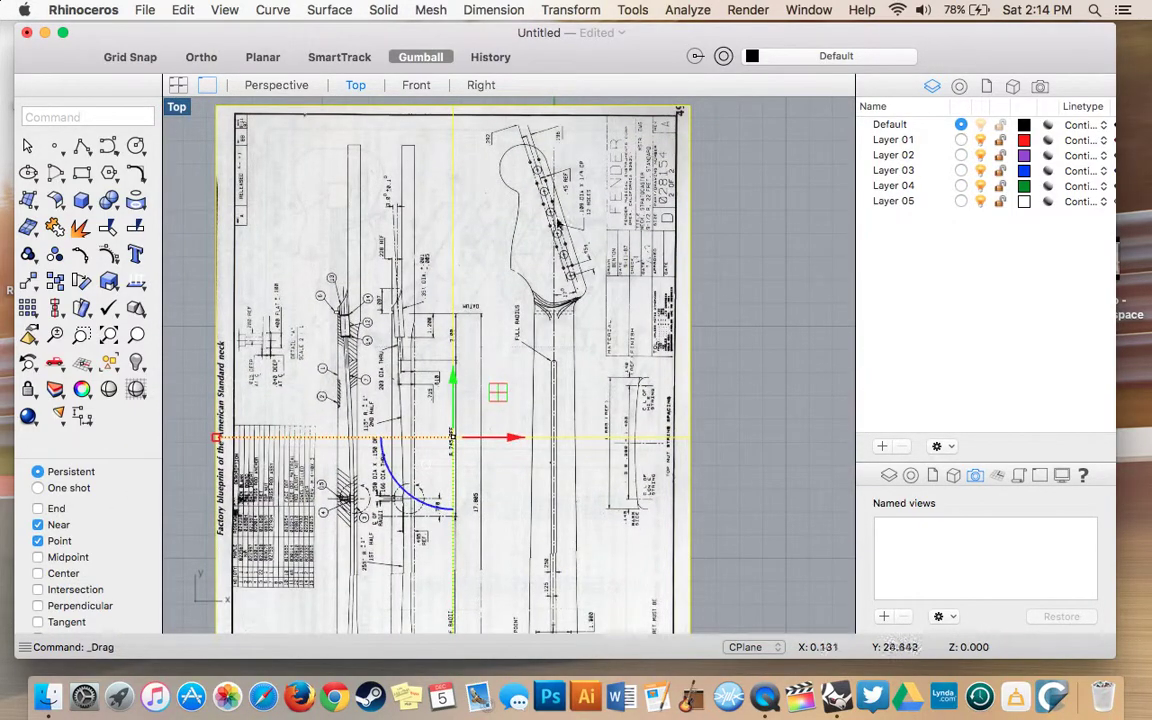
scroll(502, 431, down, 10)
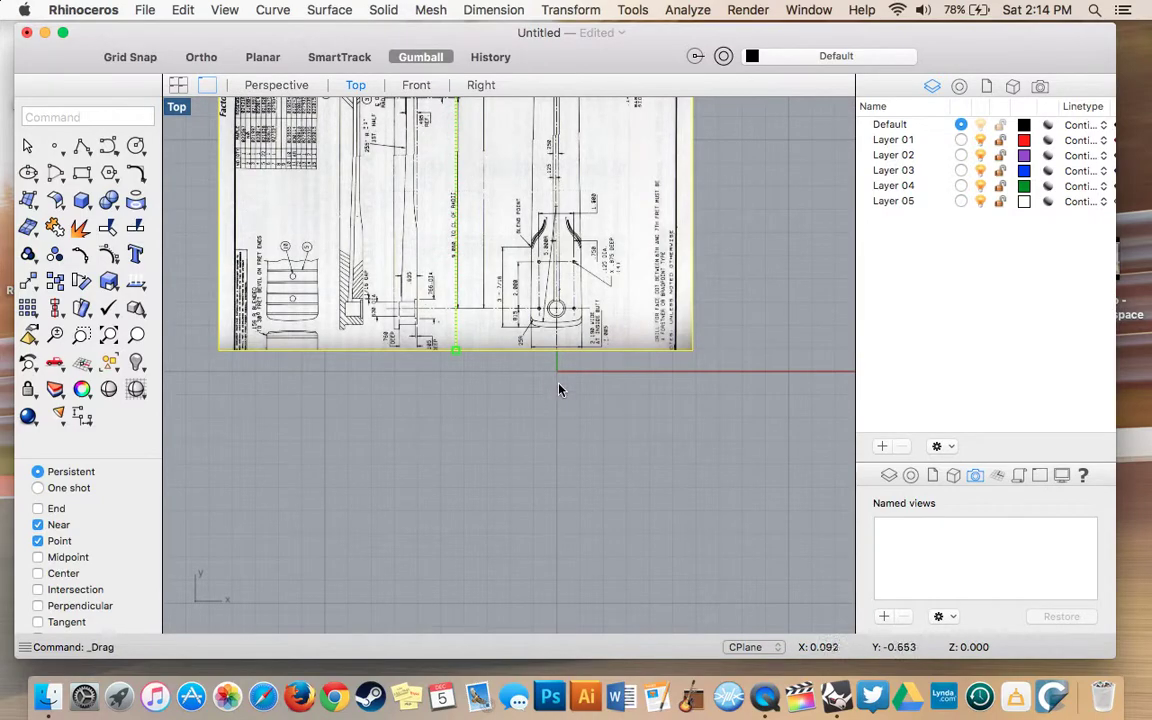
scroll(549, 379, up, 5)
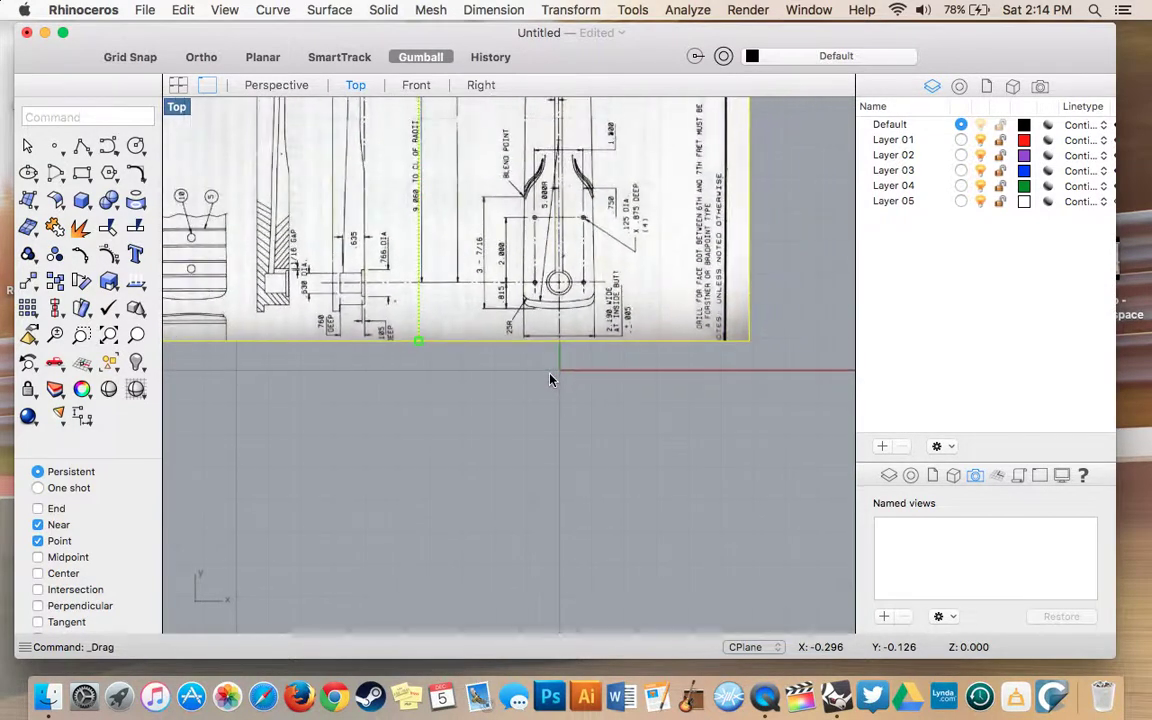
click(496, 380)
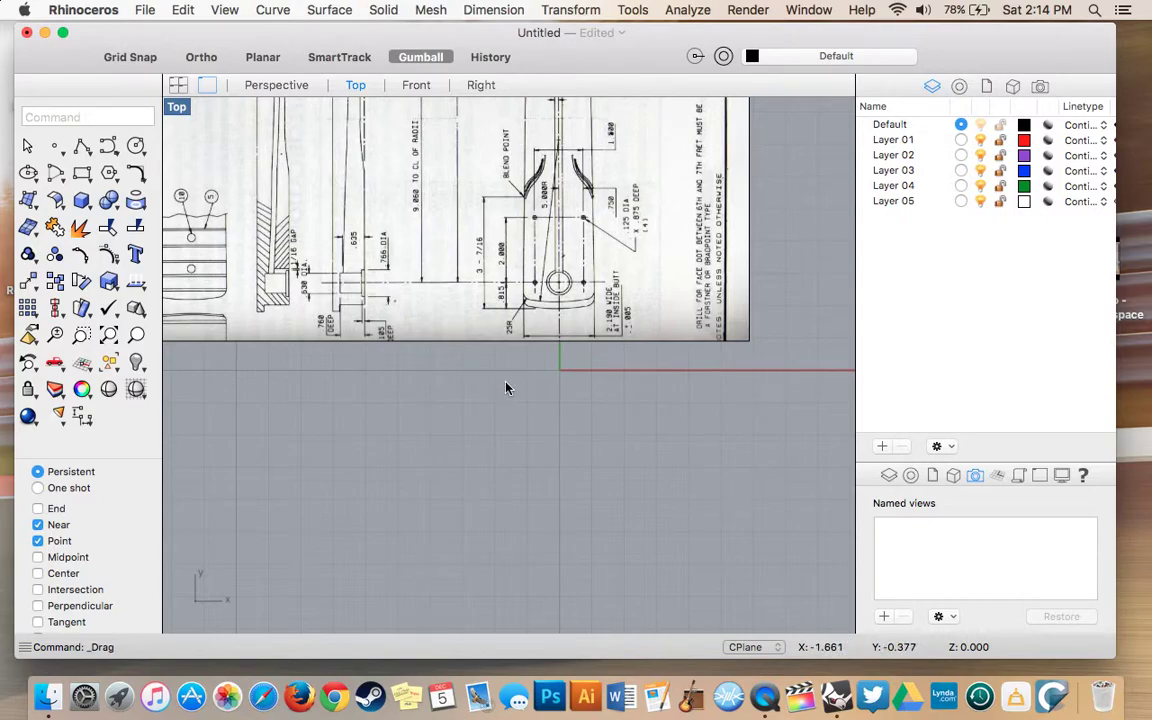
scroll(507, 386, up, 10)
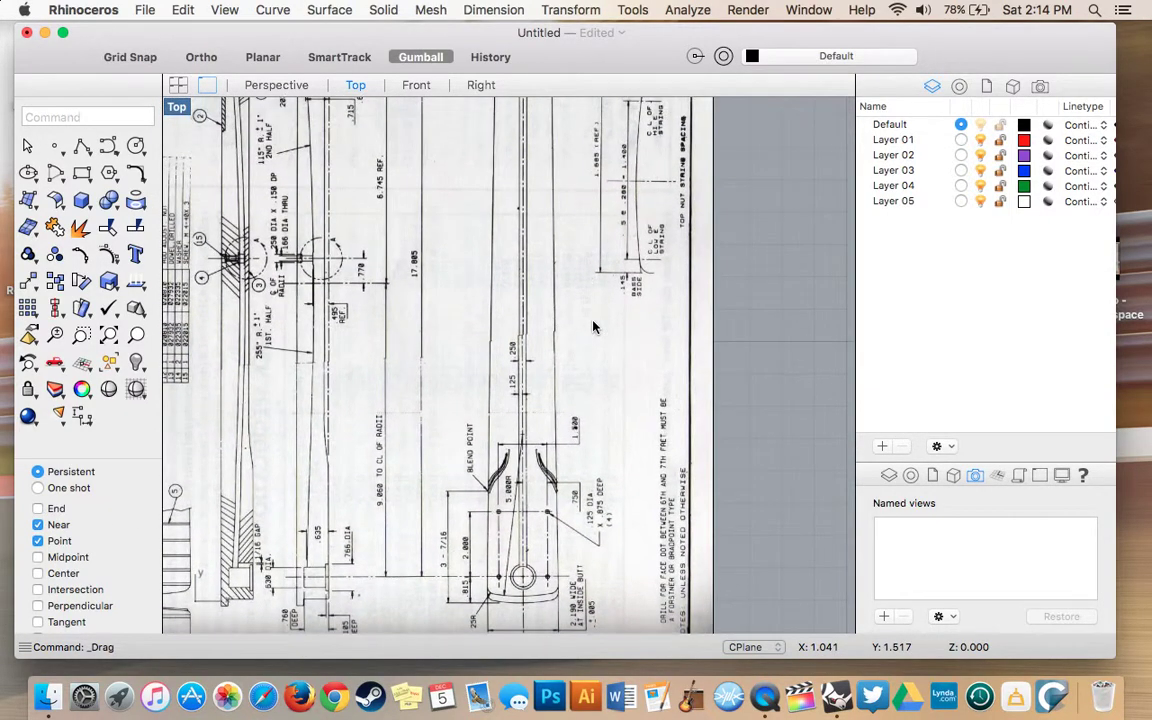
scroll(593, 327, down, 4)
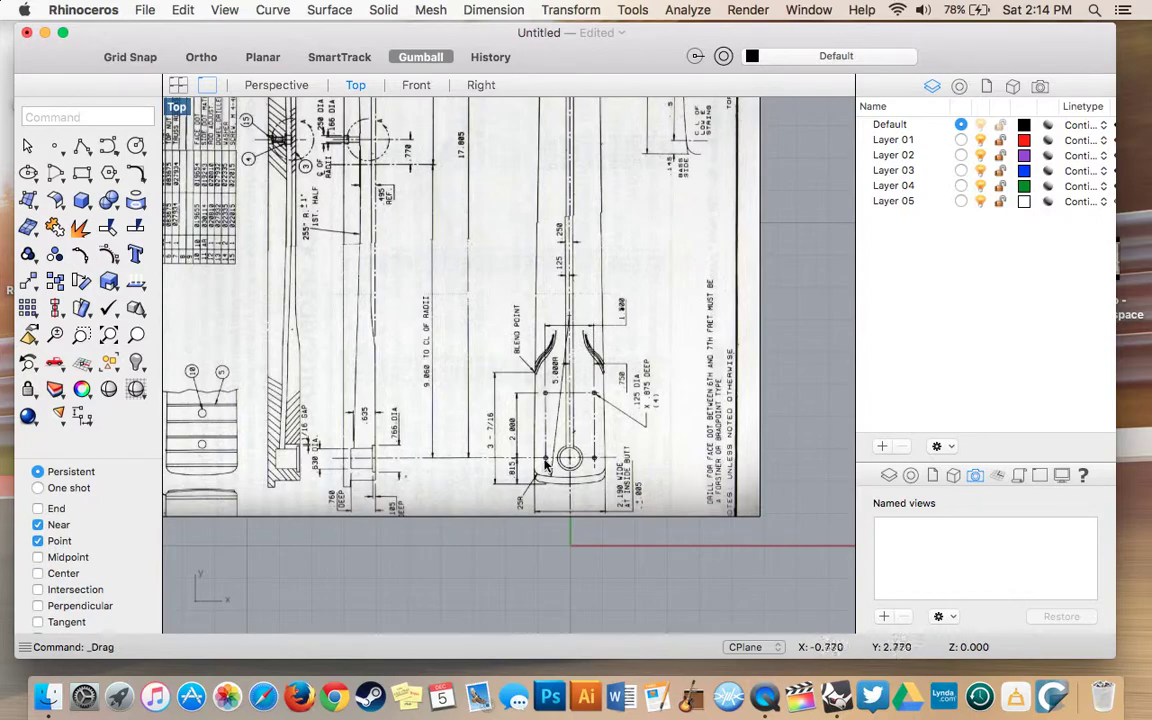